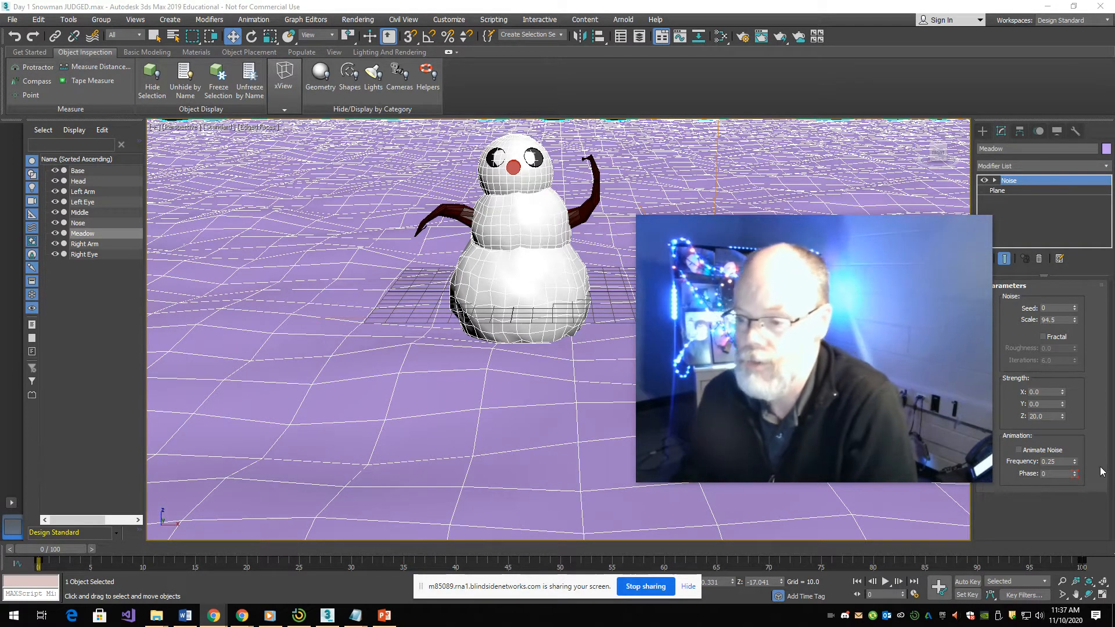
- Start a new Text spline shape with its text parameters accessible
left_click_drag(950, 353, 477, 308)
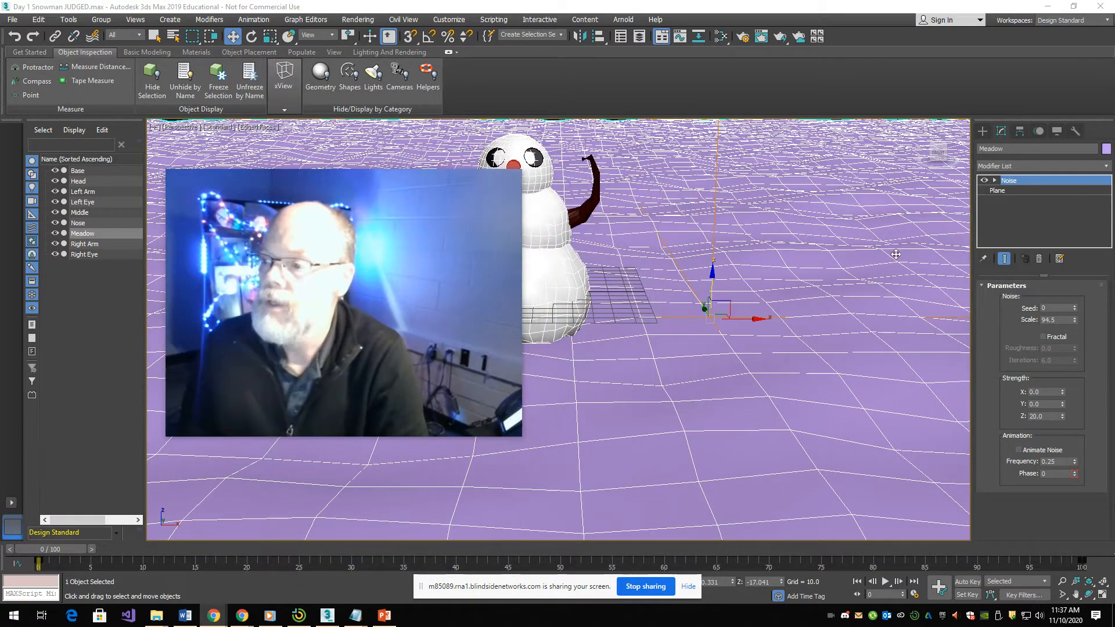
left_click(981, 133)
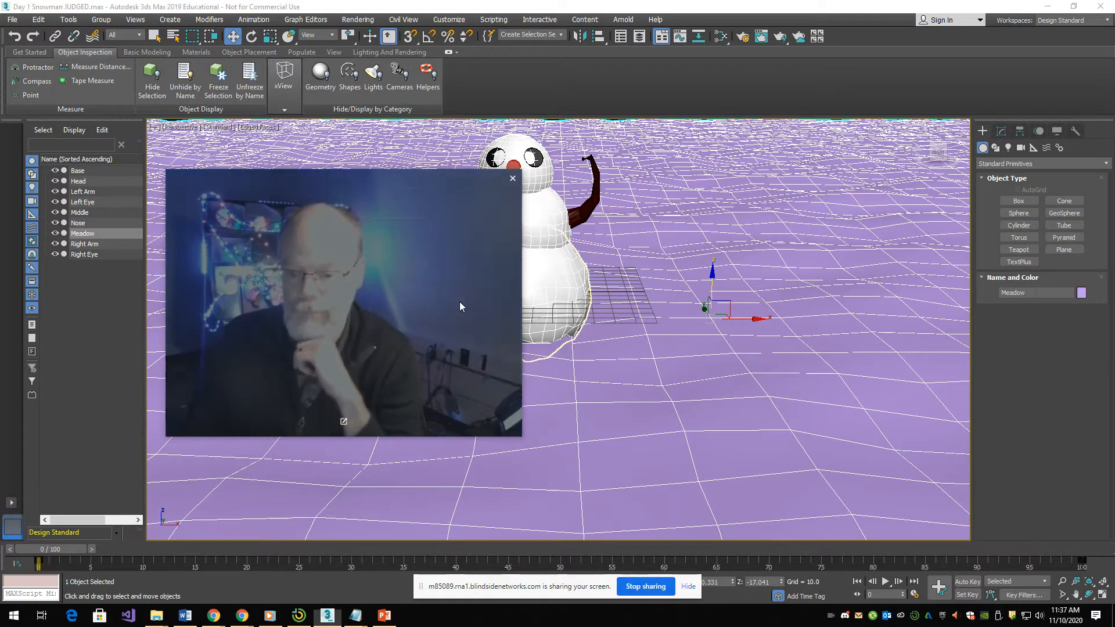
left_click_drag(459, 301, 908, 243)
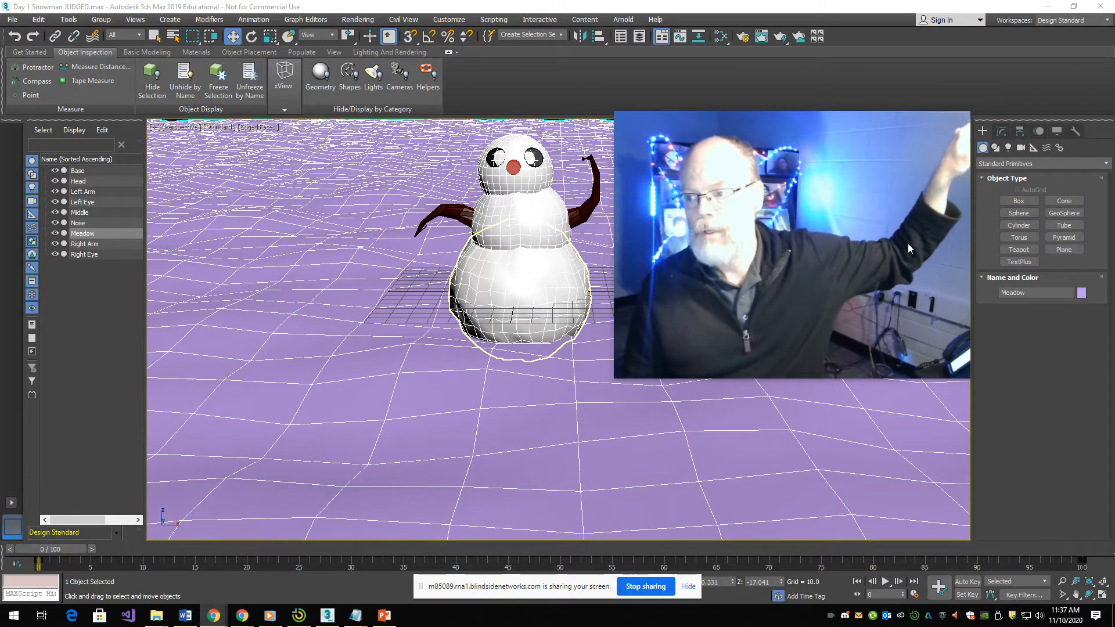
left_click(996, 149)
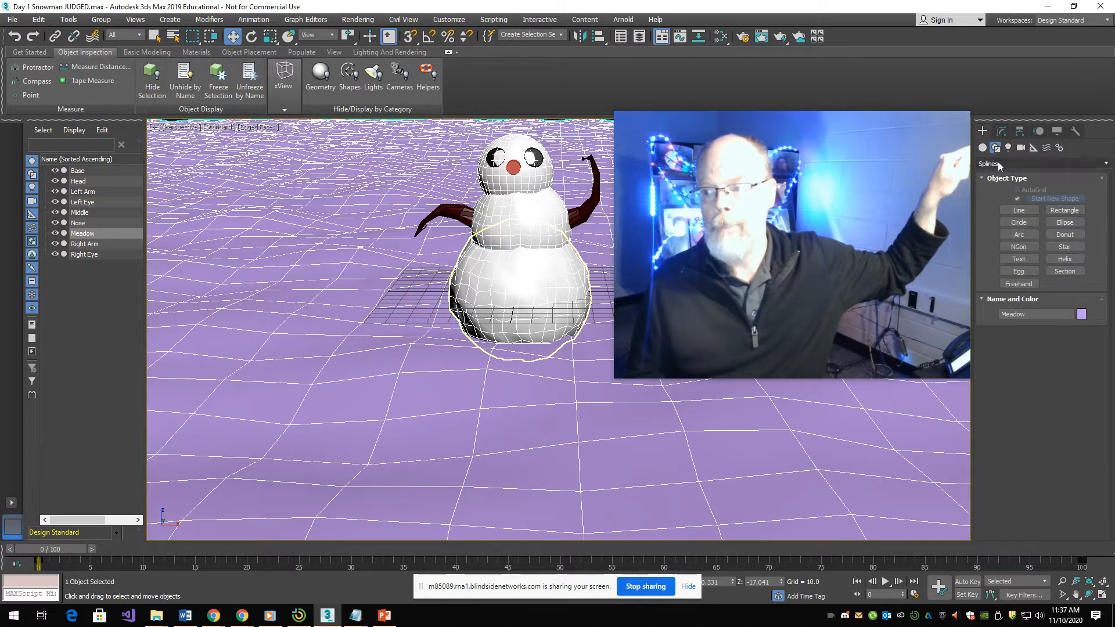
left_click(1011, 259)
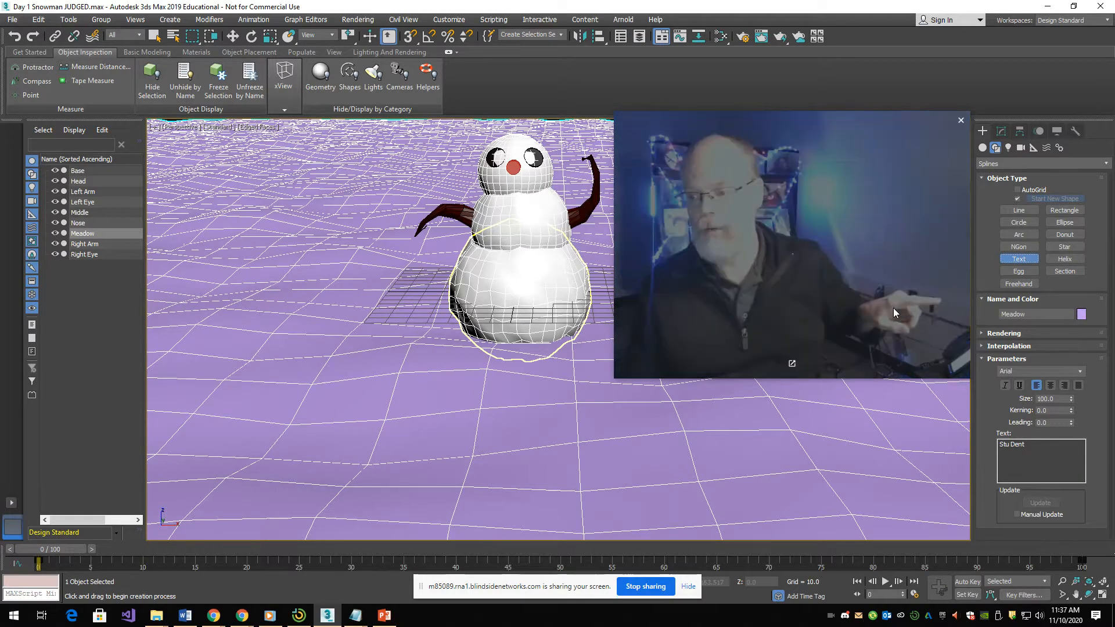
left_click_drag(894, 308, 918, 431)
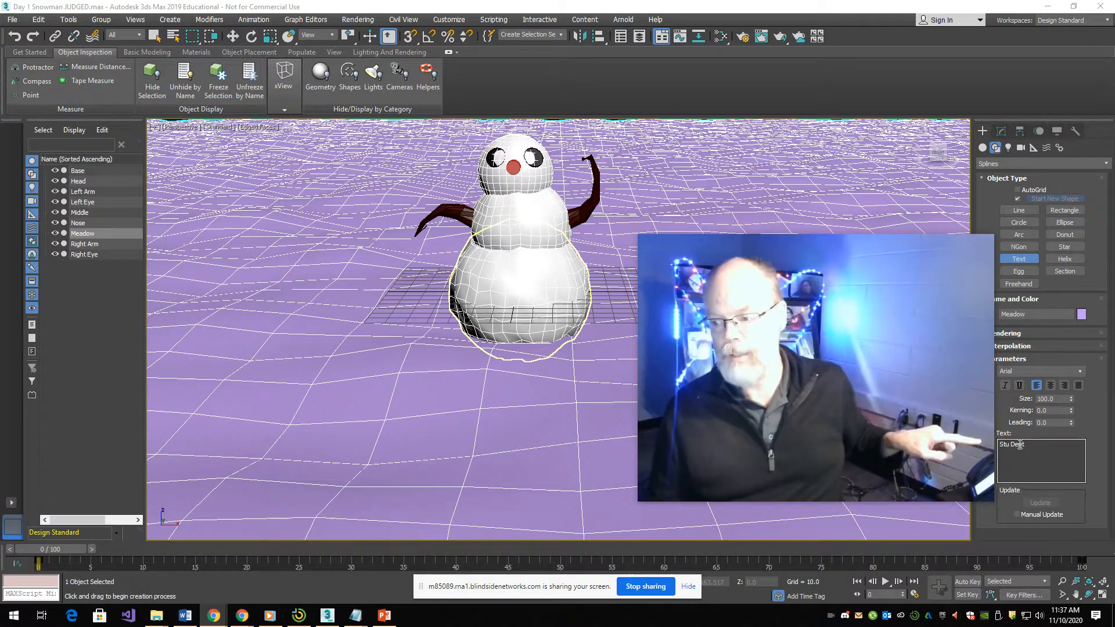
left_click_drag(1038, 446, 974, 445)
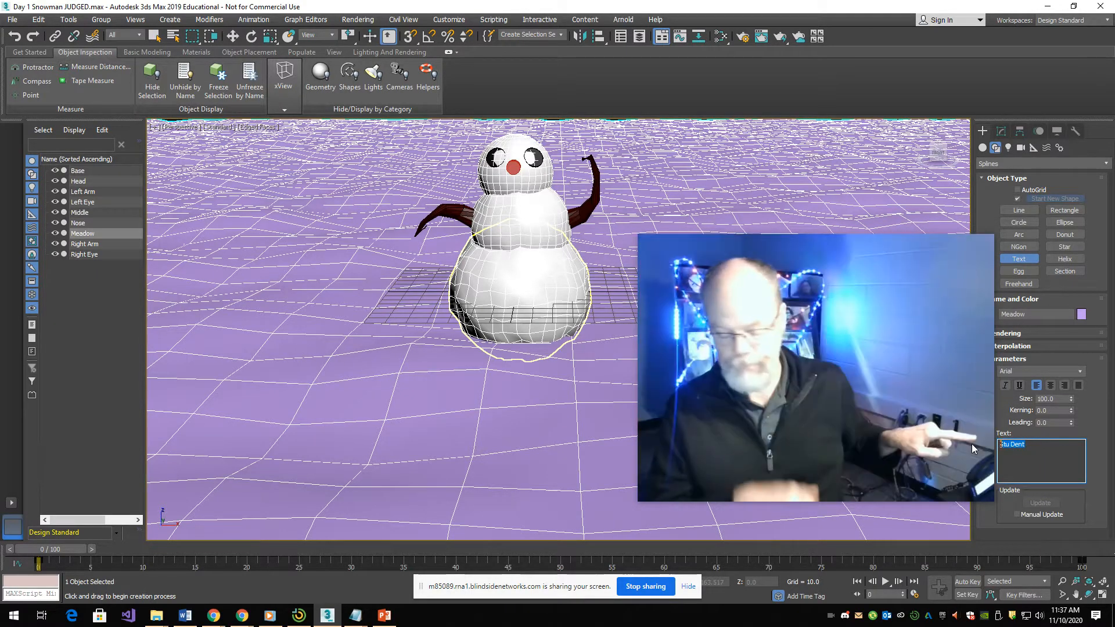
type("F")
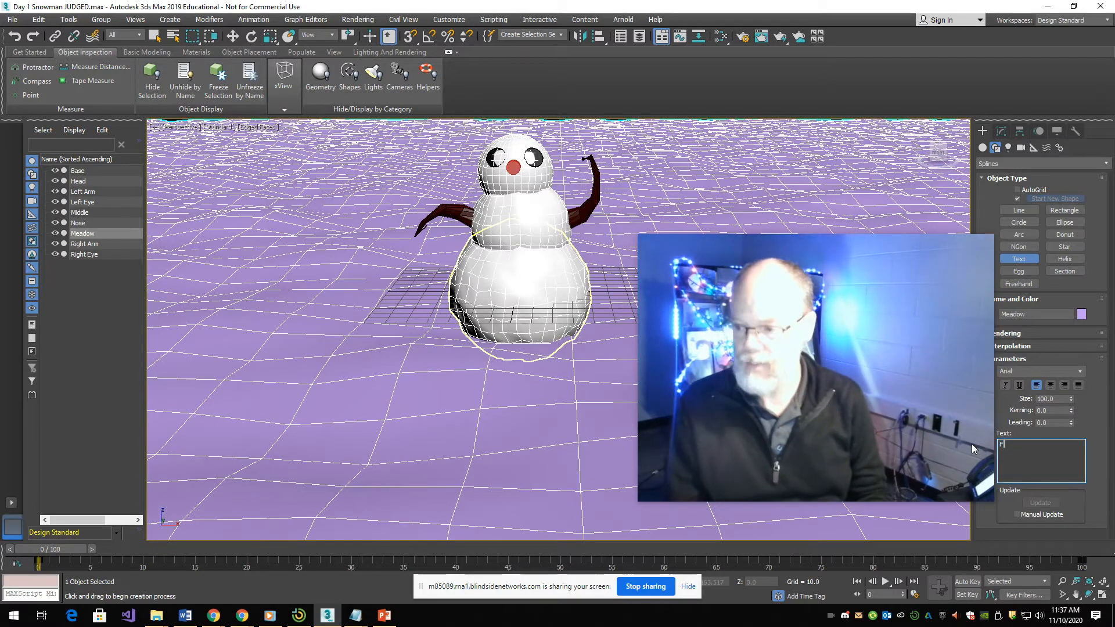
type("irstName")
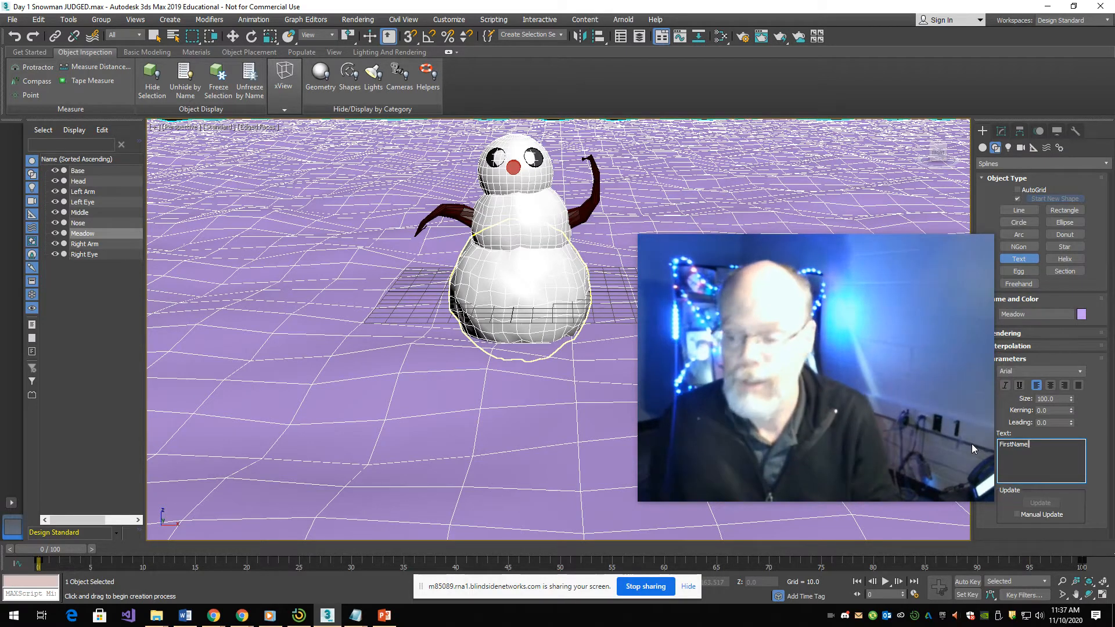
key("BackSpace")
key("BackSpace")
key("BackSpace")
key("BackSpace")
key("BackSpace")
key("BackSpace")
key("BackSpace")
key("BackSpace")
key("BackSpace")
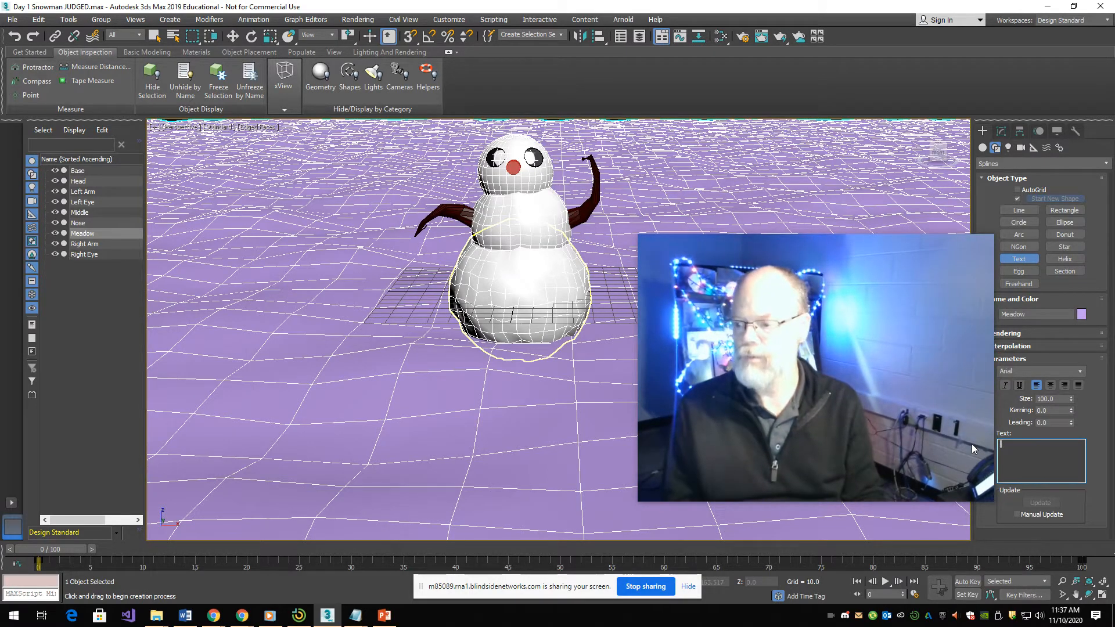
- Enter FIRE as the shape's text and place it on the meadow in front of the snowman
type("FIRE")
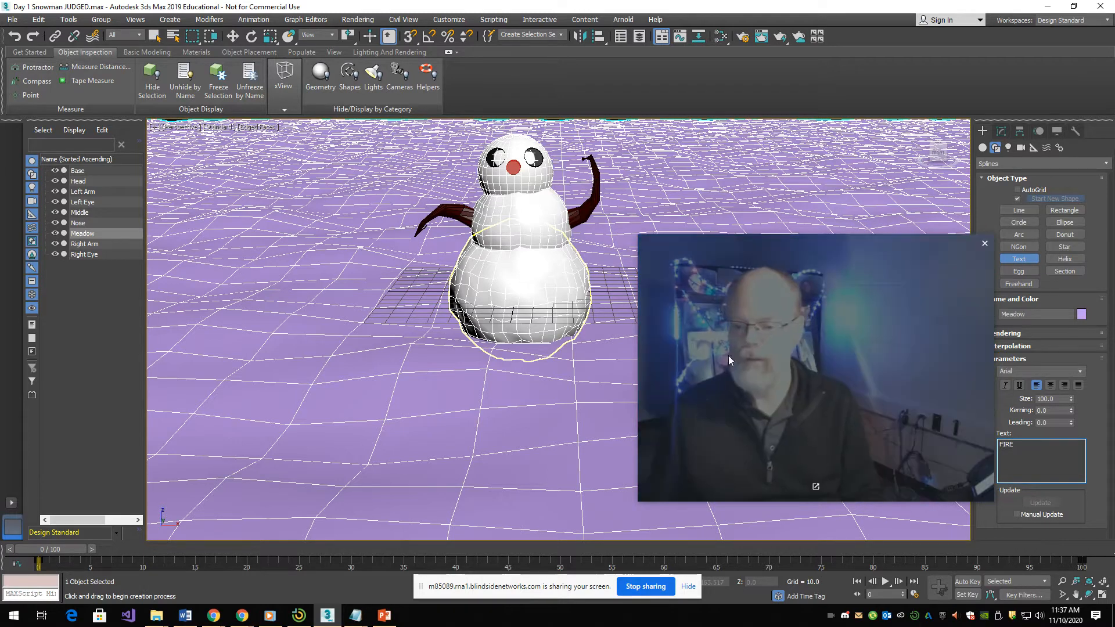
left_click(308, 411)
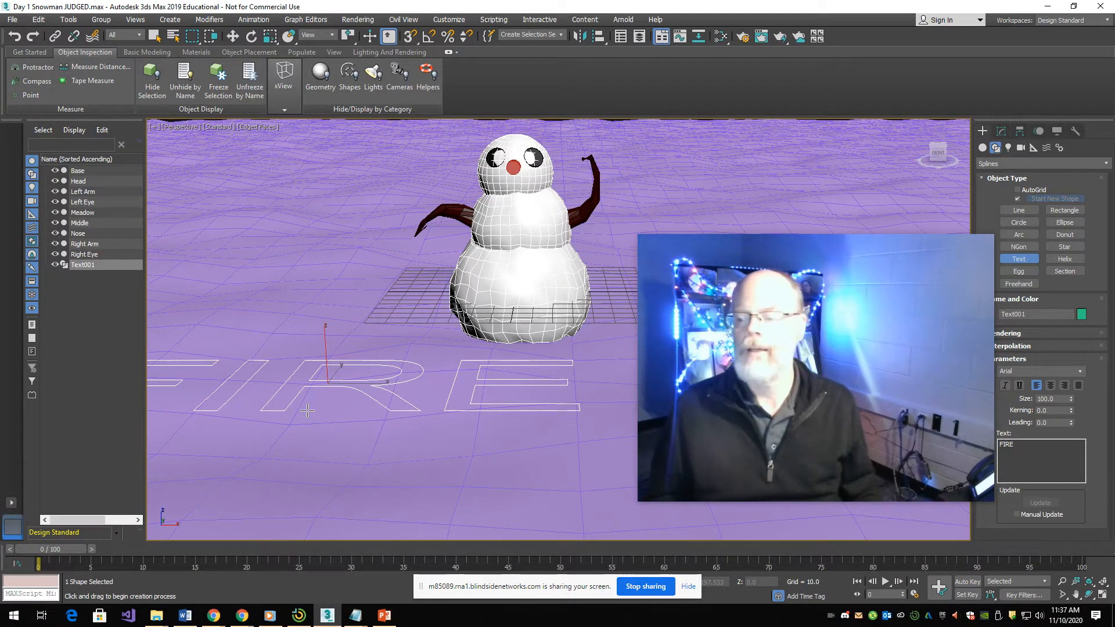
- Add an Extrude modifier to the FIRE text with an amount of 8.5
mouse_move(710, 352)
left_click_drag(743, 359, 717, 169)
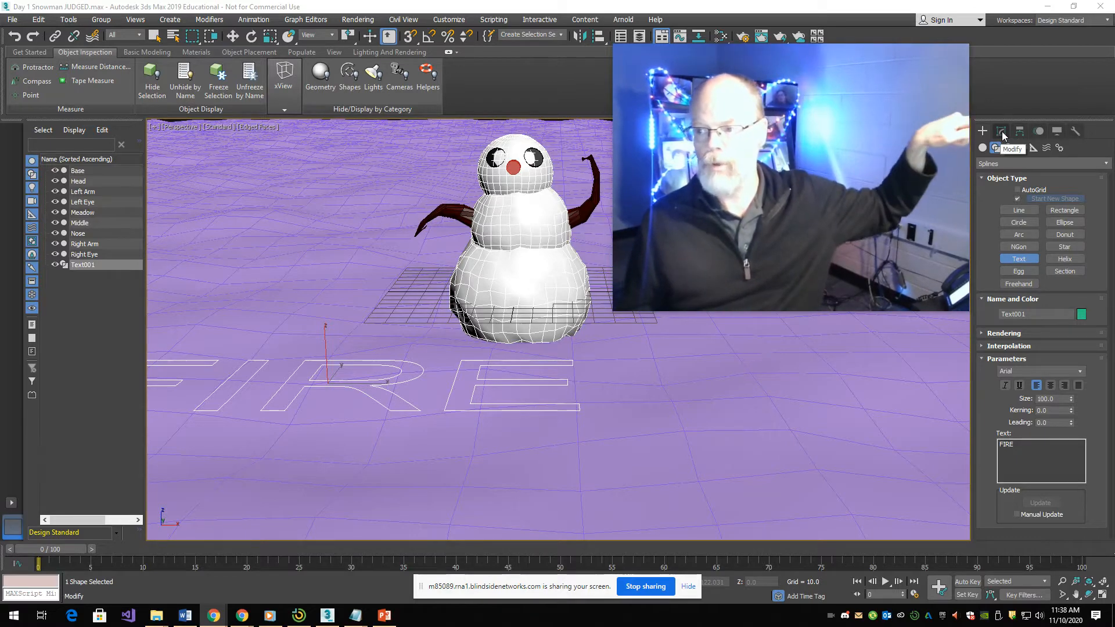
left_click(1002, 131)
left_click(1004, 167)
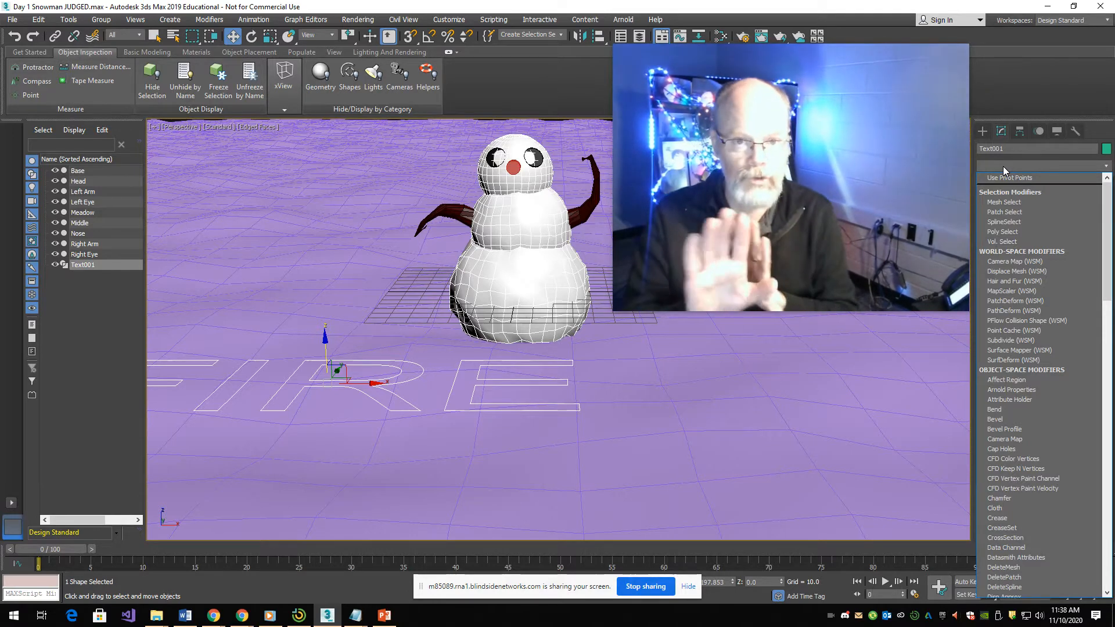
type("ex")
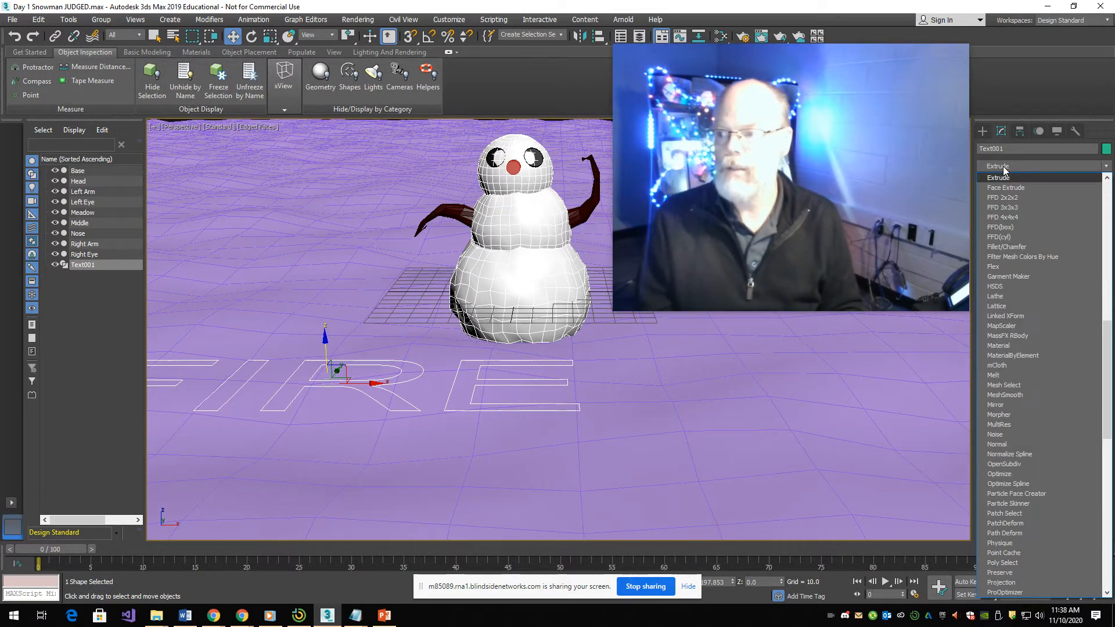
key("Return")
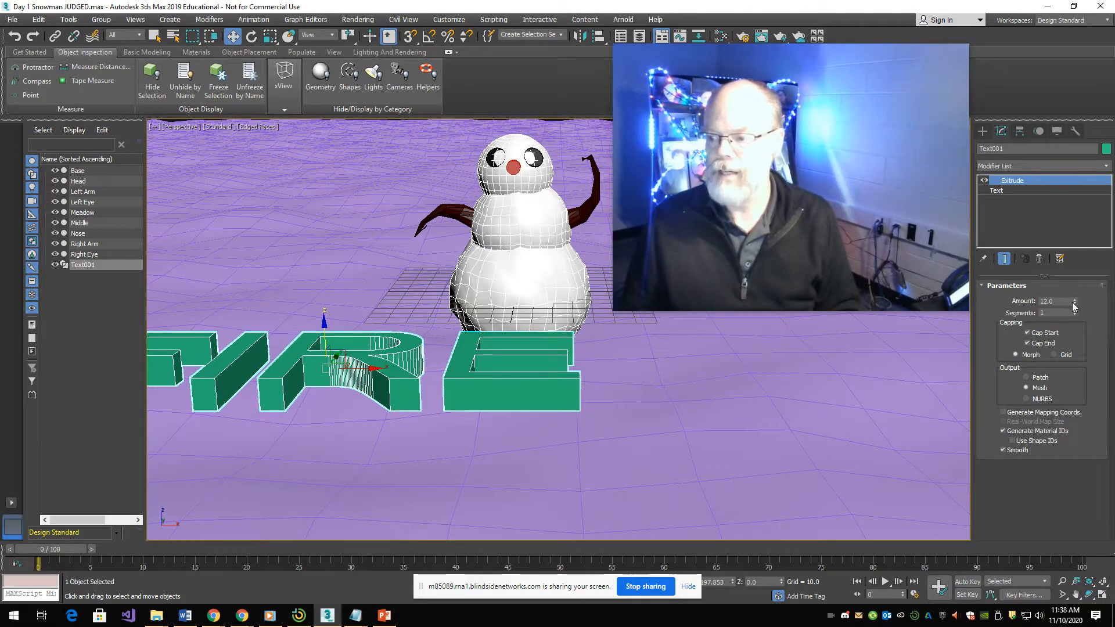
mouse_move(1074, 302)
left_mouse_down()
mouse_move(1072, 273)
mouse_move(1067, 322)
mouse_move(1063, 273)
mouse_move(1062, 303)
left_mouse_up()
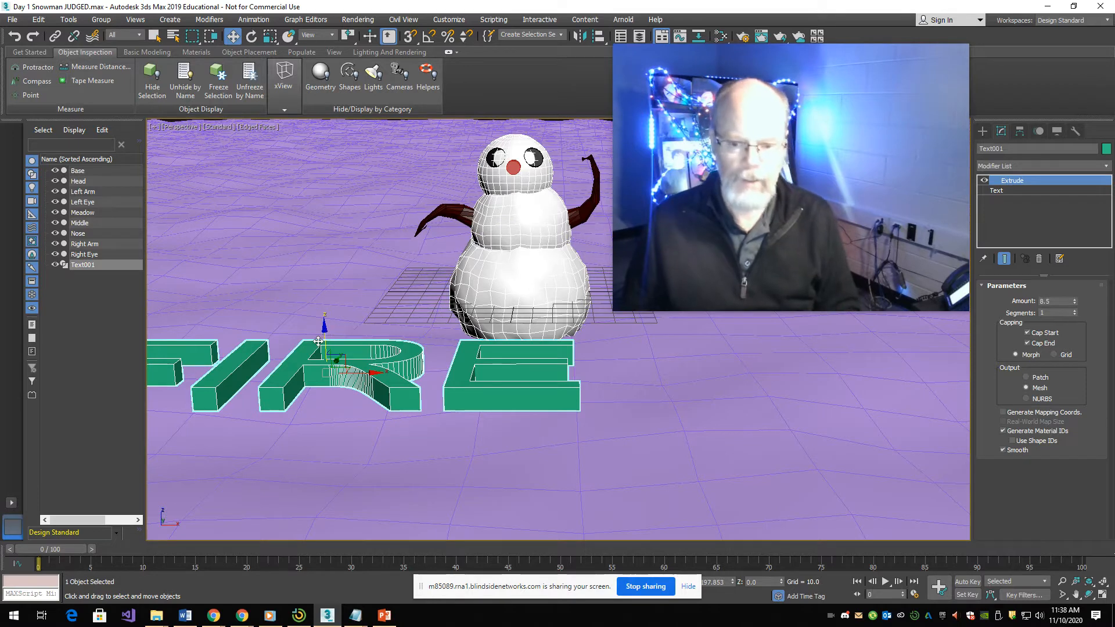
- Rotate the extruded FIRE text upright and move it along X until it stands in front of the snowman
left_click_drag(306, 368, 293, 489)
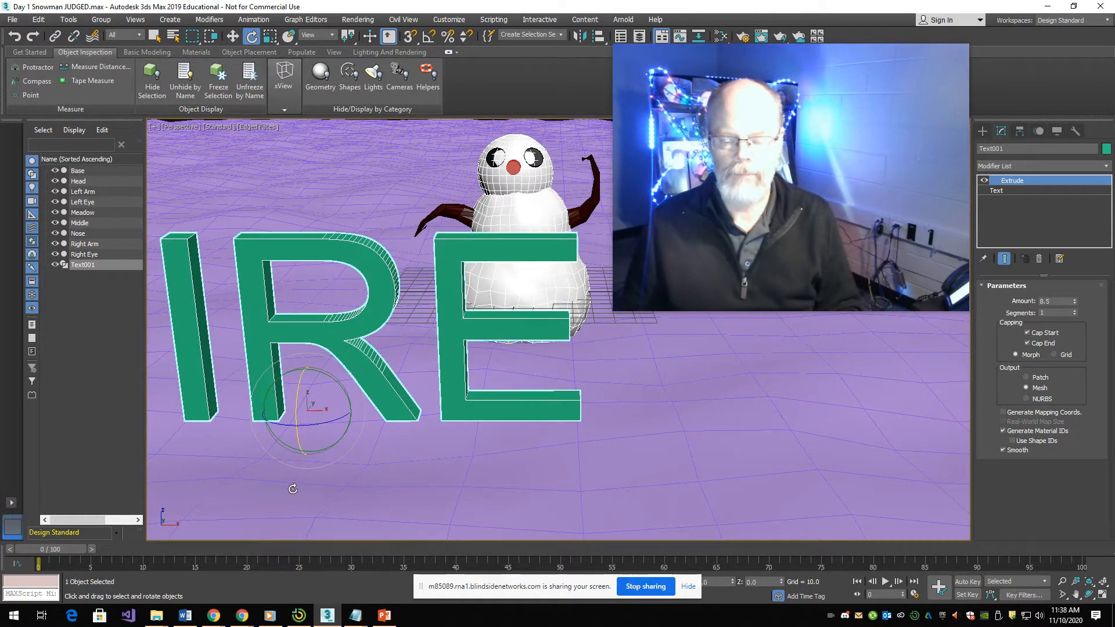
key("w")
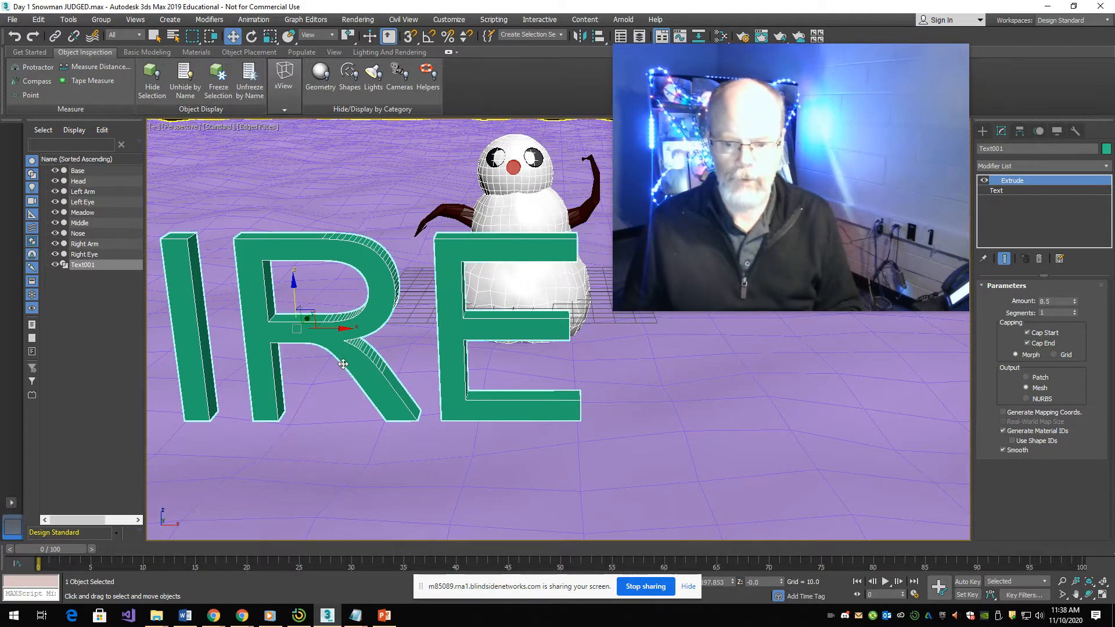
left_click_drag(346, 331, 546, 336)
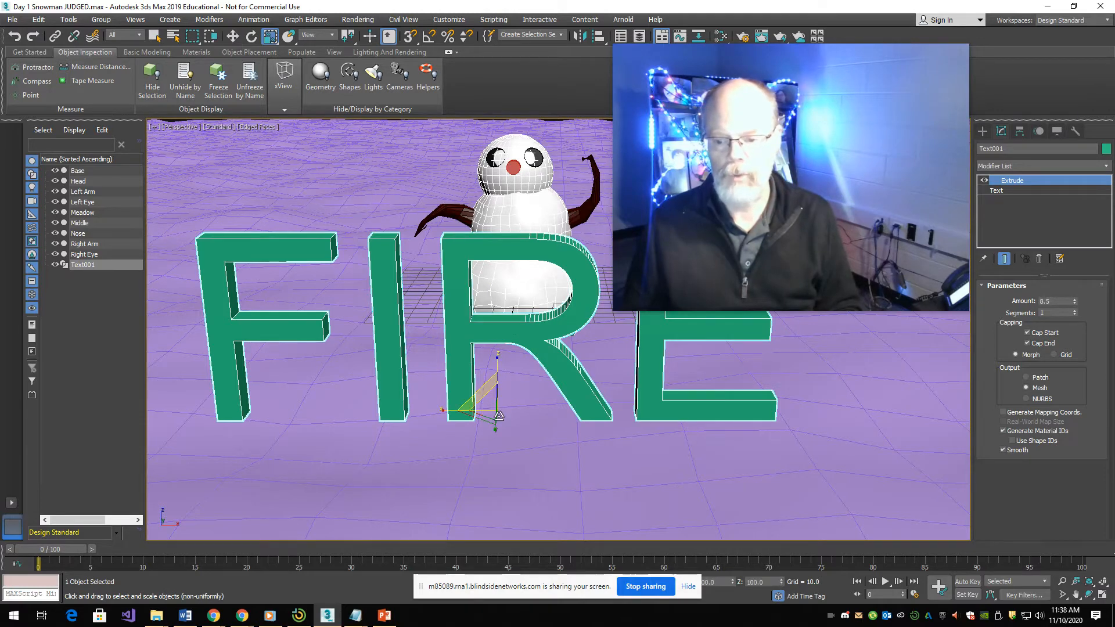
- Scale the FIRE text down uniformly to about one third of its size
left_click(687, 587)
left_click(618, 580)
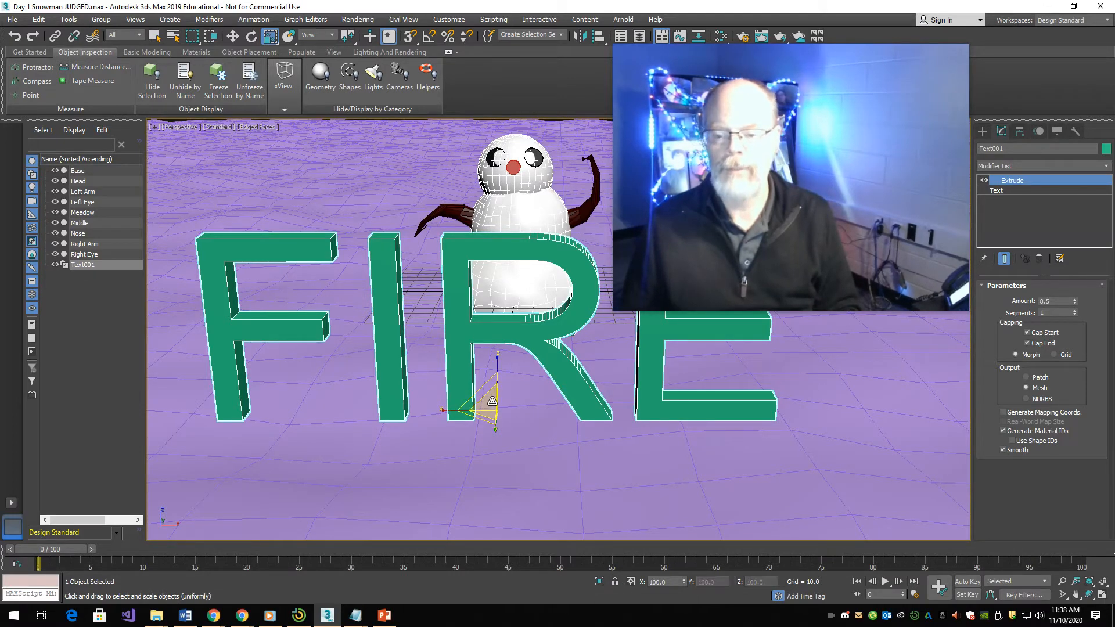
left_click_drag(492, 401, 623, 517)
- Move the FIRE text beside the snowman, to about X -72.5 and Y -83.8
key("w")
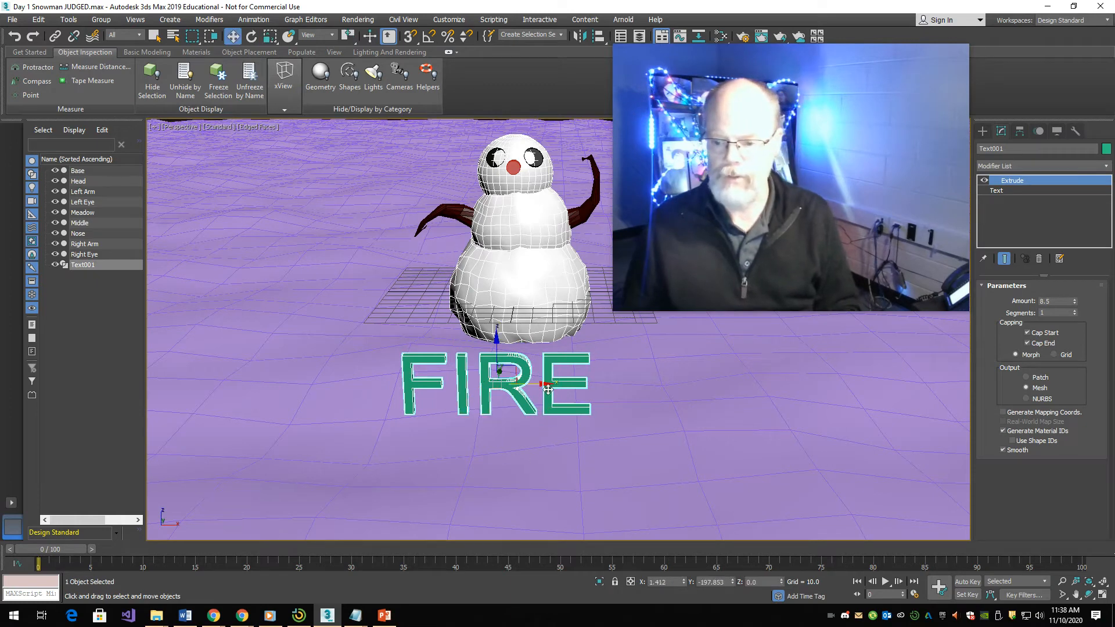
left_click_drag(547, 389, 309, 372)
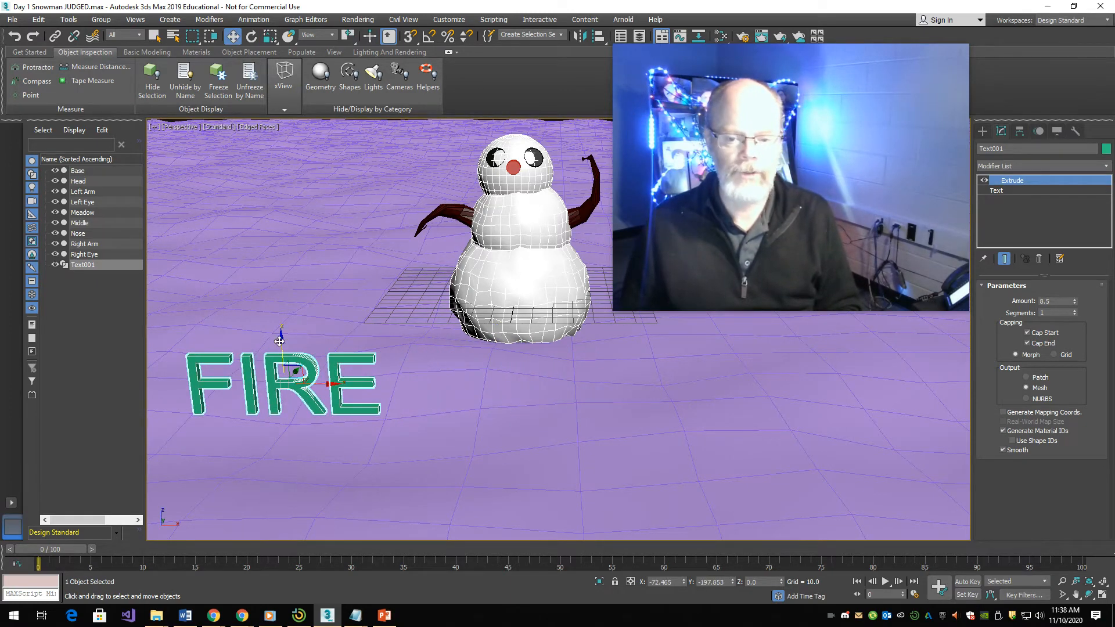
left_click(284, 292)
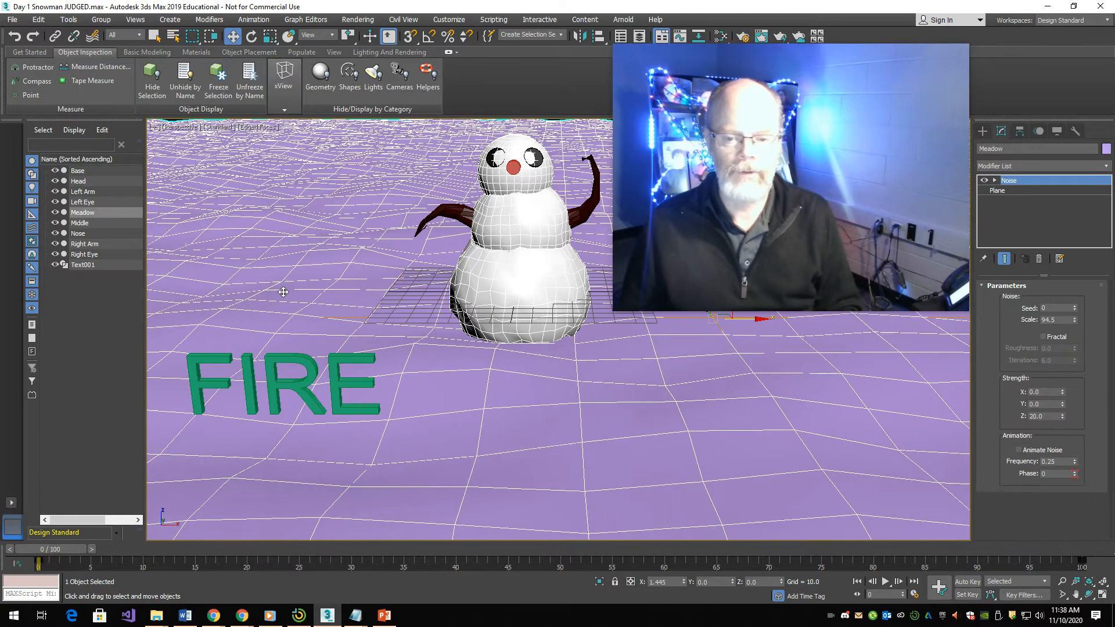
left_click(294, 393)
left_click_drag(294, 370, 324, 295)
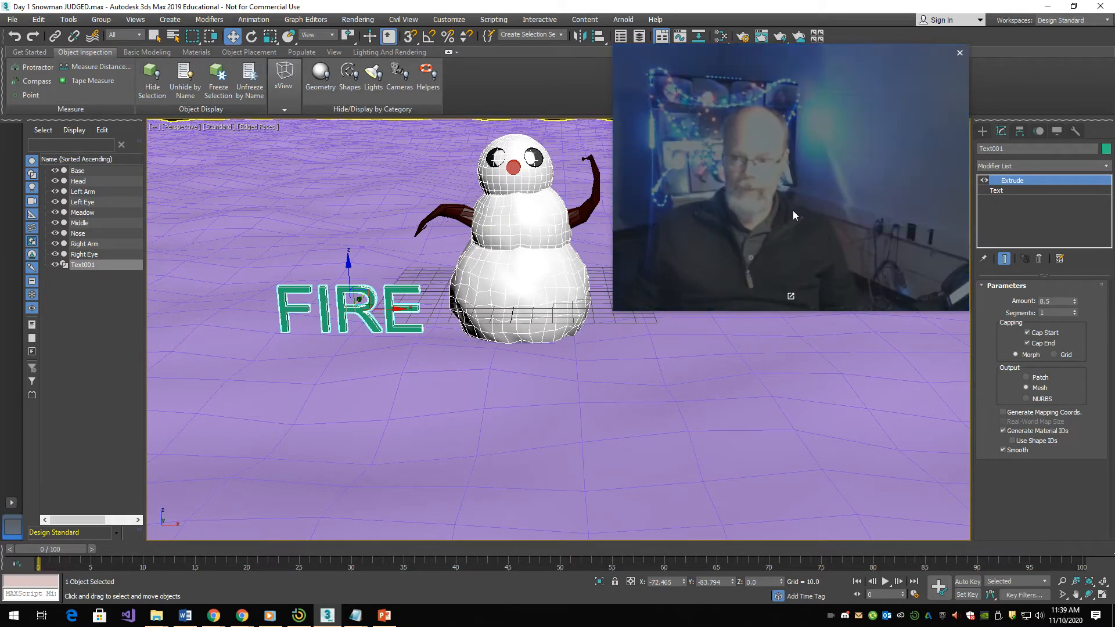
left_click_drag(618, 308, 808, 235)
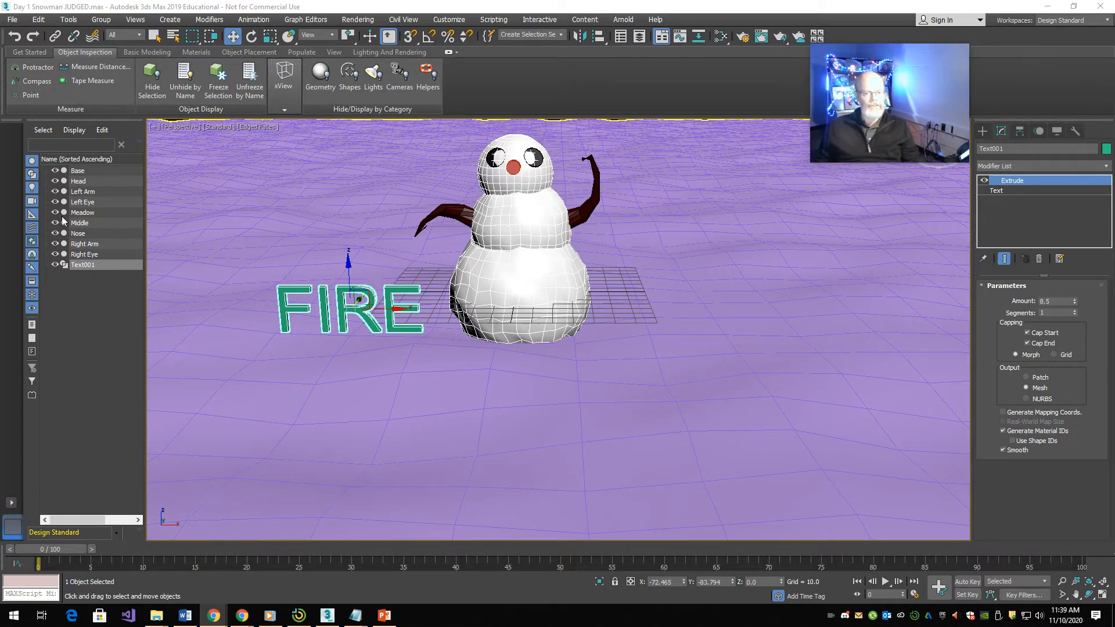
left_click_drag(915, 97, 256, 217)
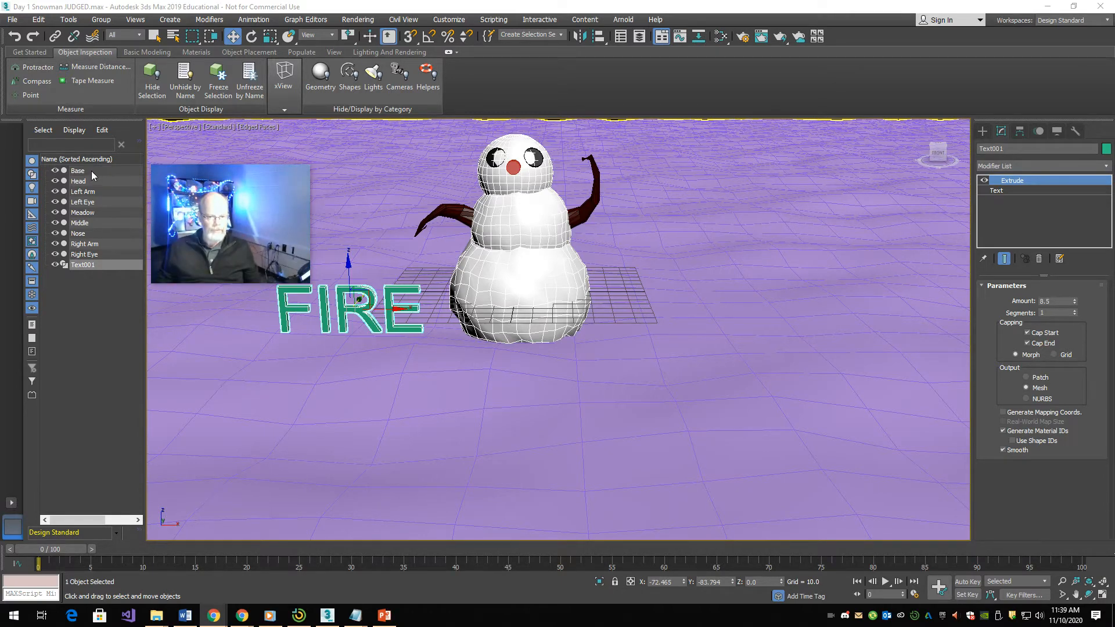
- Group all the snowman parts, excluding the Meadow and the FIRE text, under the name Iggy
key("ctrl+a")
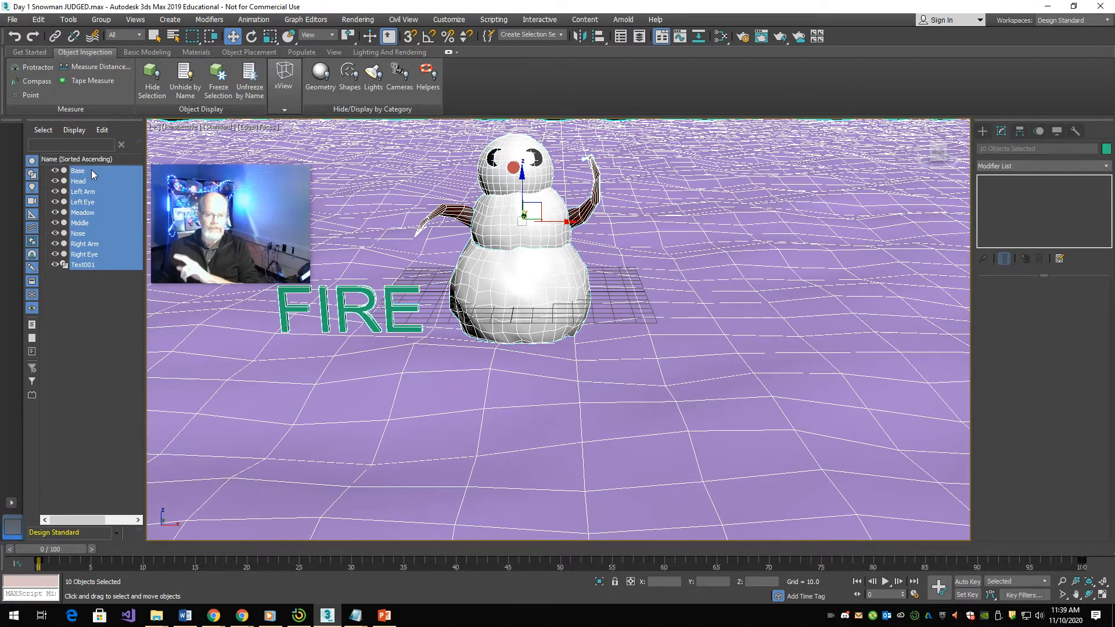
left_click(91, 262, "ctrl")
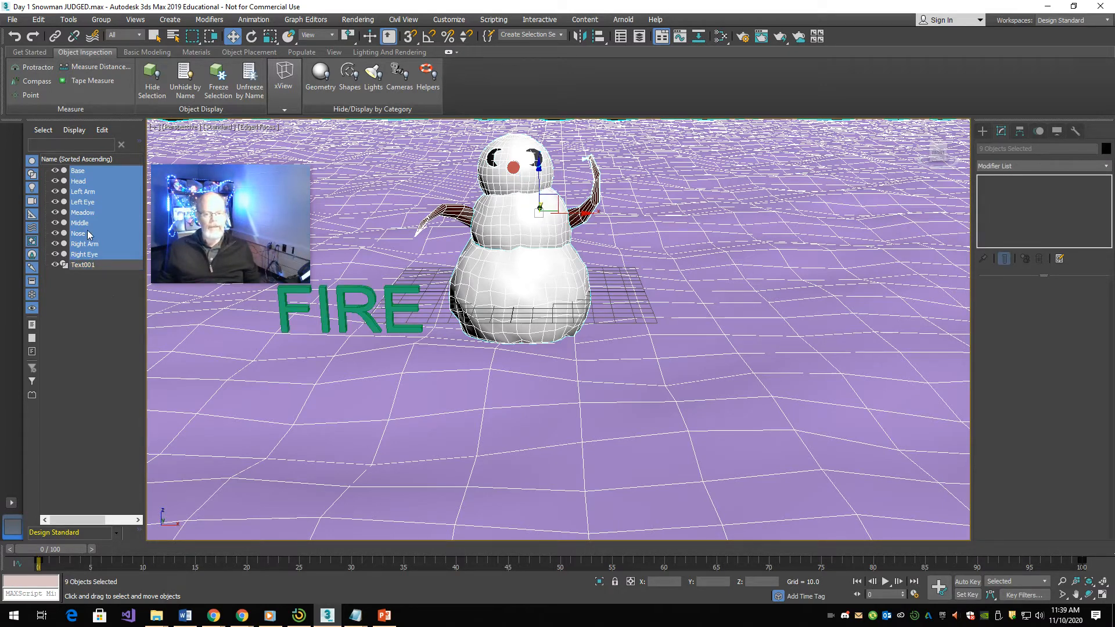
left_click(89, 213, "ctrl")
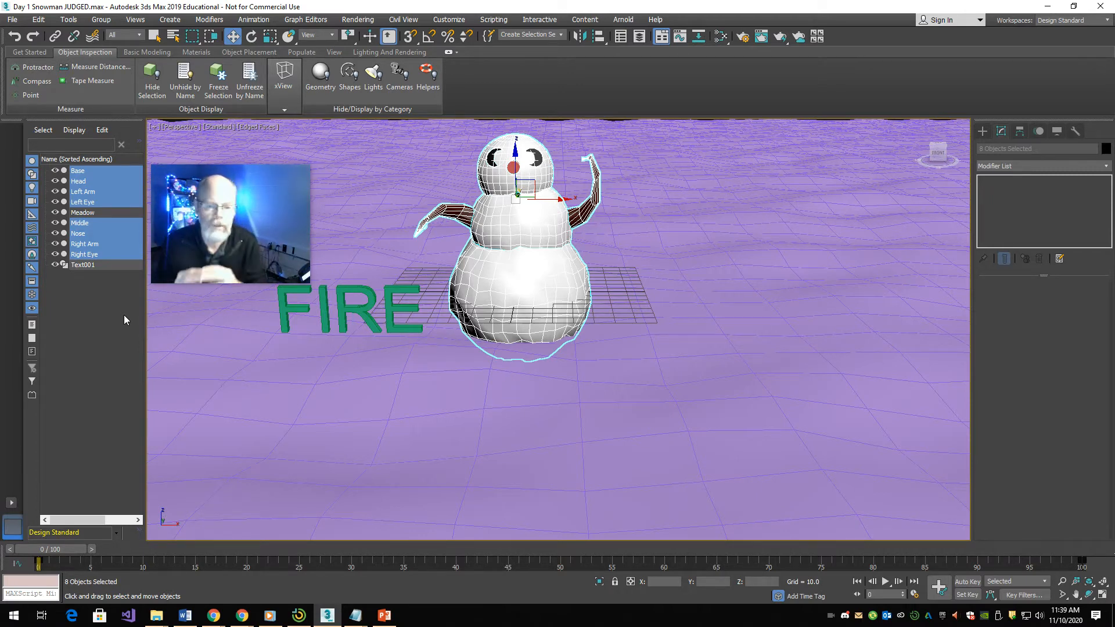
left_click(100, 21)
left_click(99, 35)
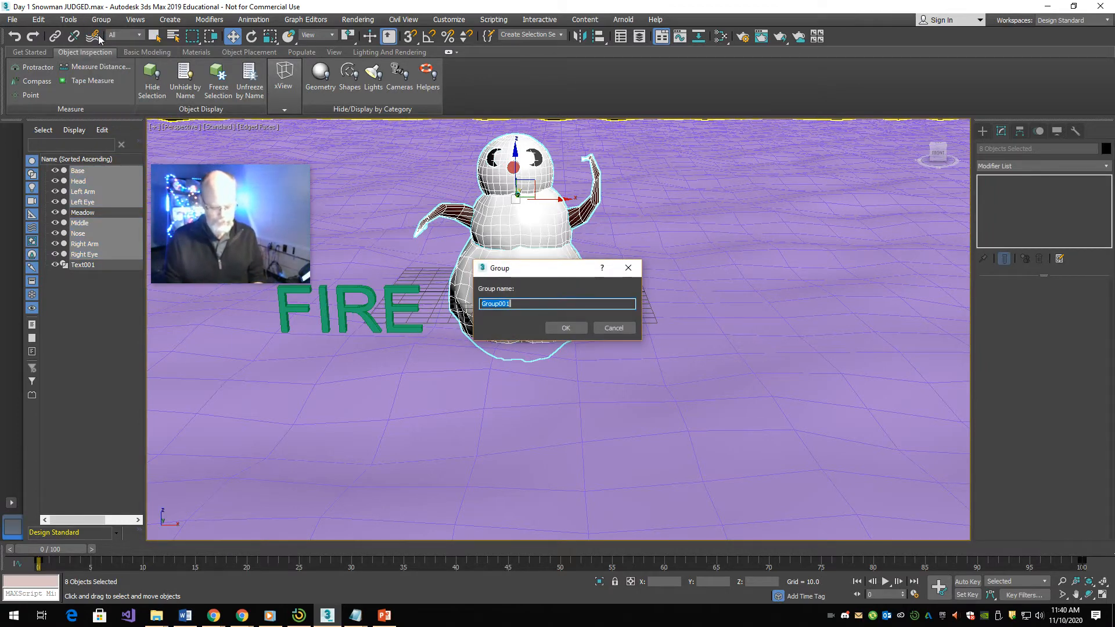
type("Iggy")
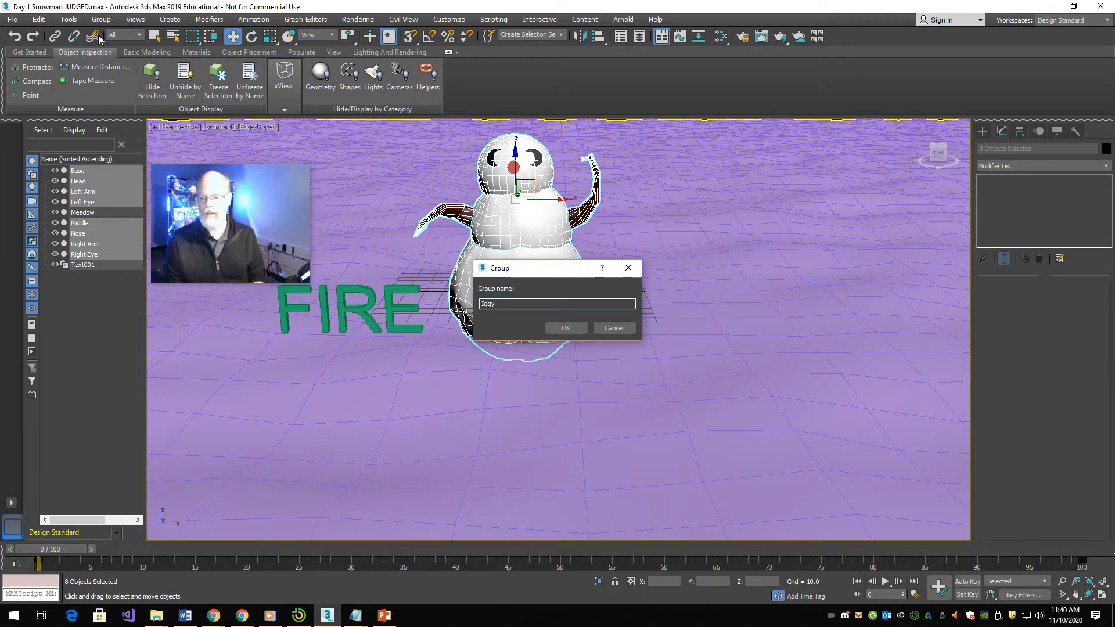
key("Return")
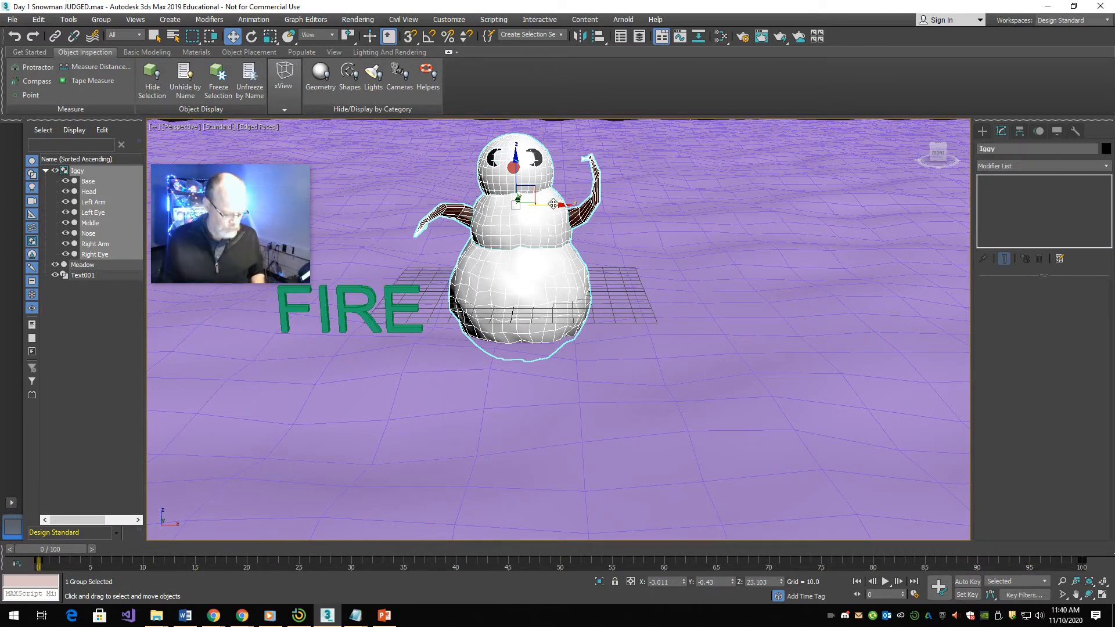
- Clone the Iggy group along X to about 112.6 as an independent copy named Wiggy
mouse_move(553, 204)
left_mouse_down("shift")
mouse_move(759, 215)
mouse_move(774, 227)
left_mouse_up("shift")
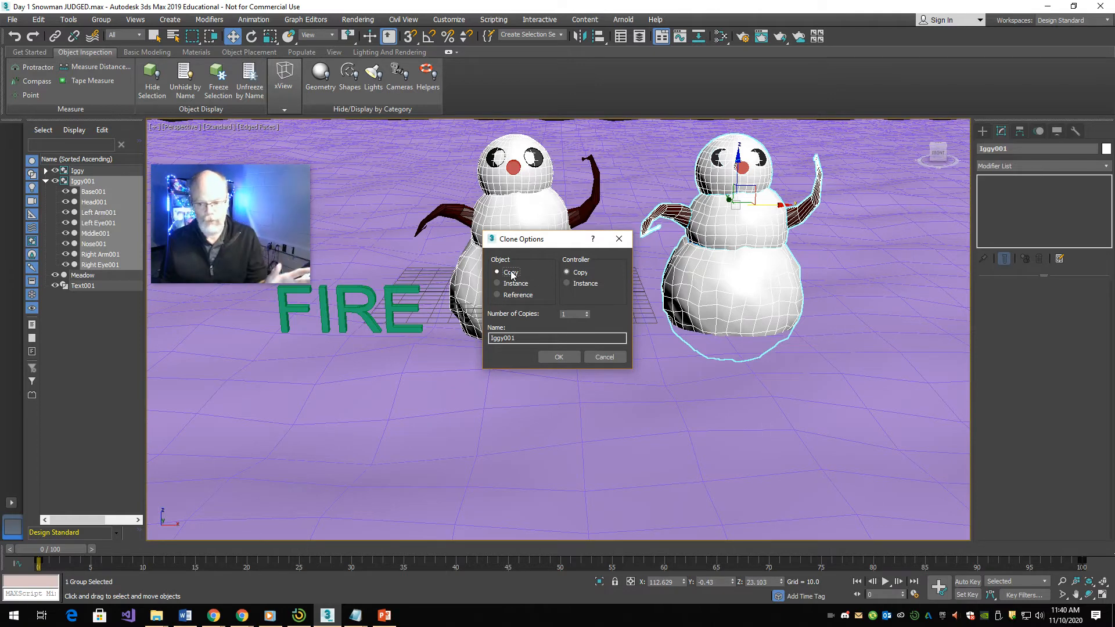
left_click_drag(534, 339, 388, 331)
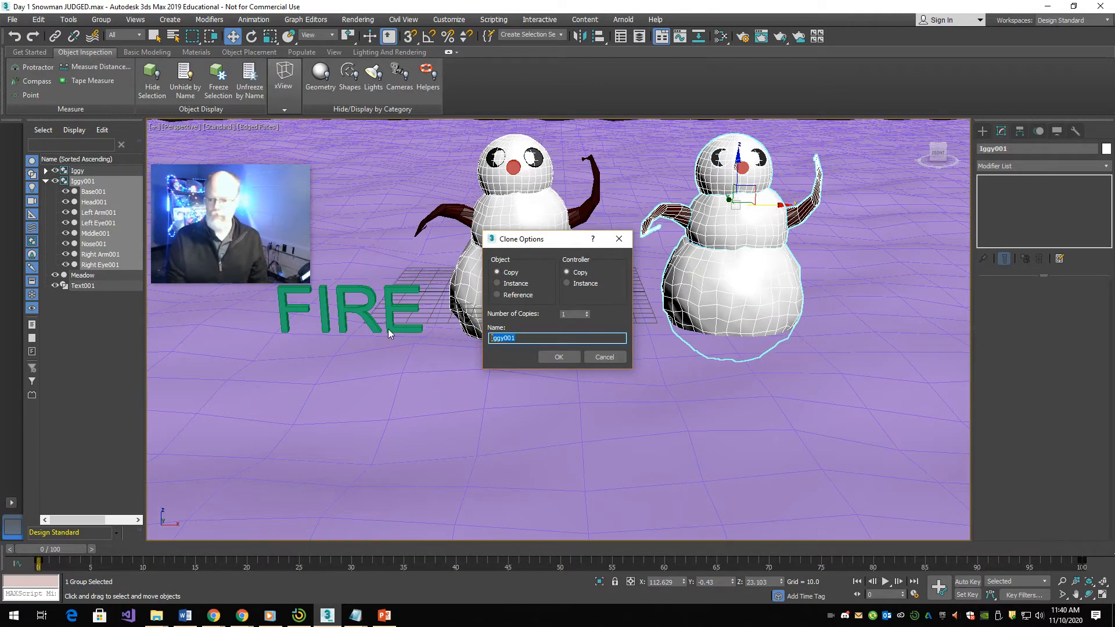
type("W")
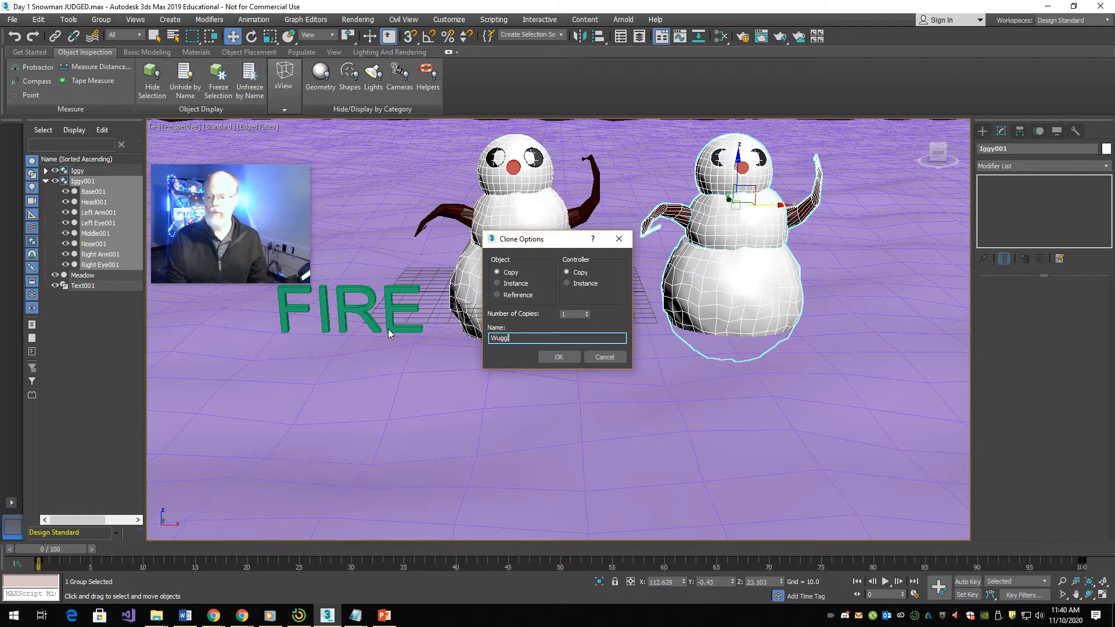
type("iggy")
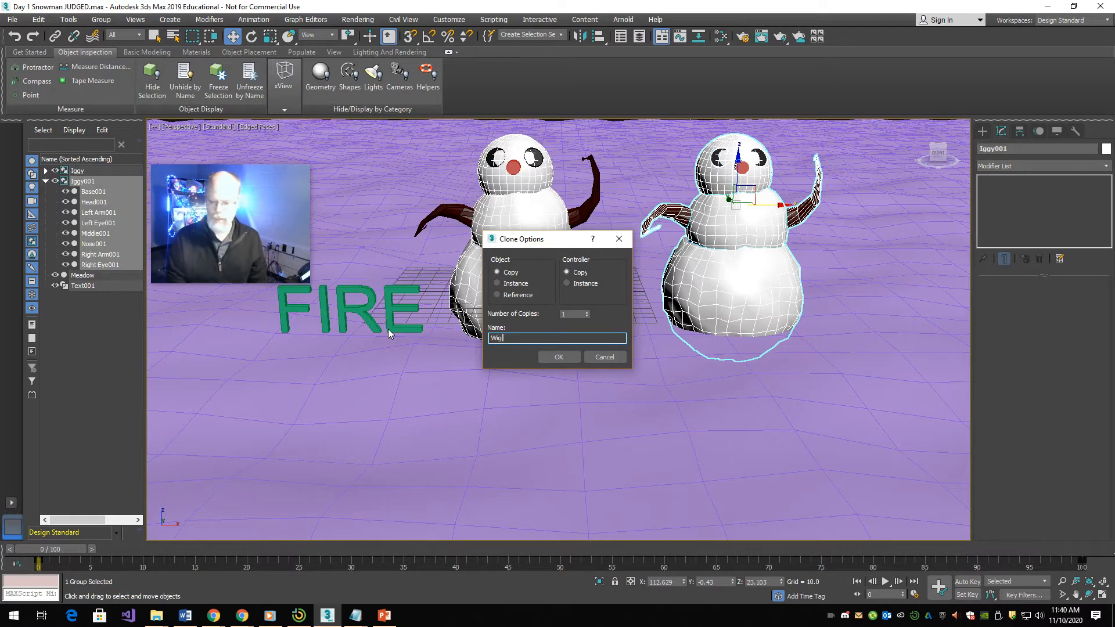
left_click(567, 355)
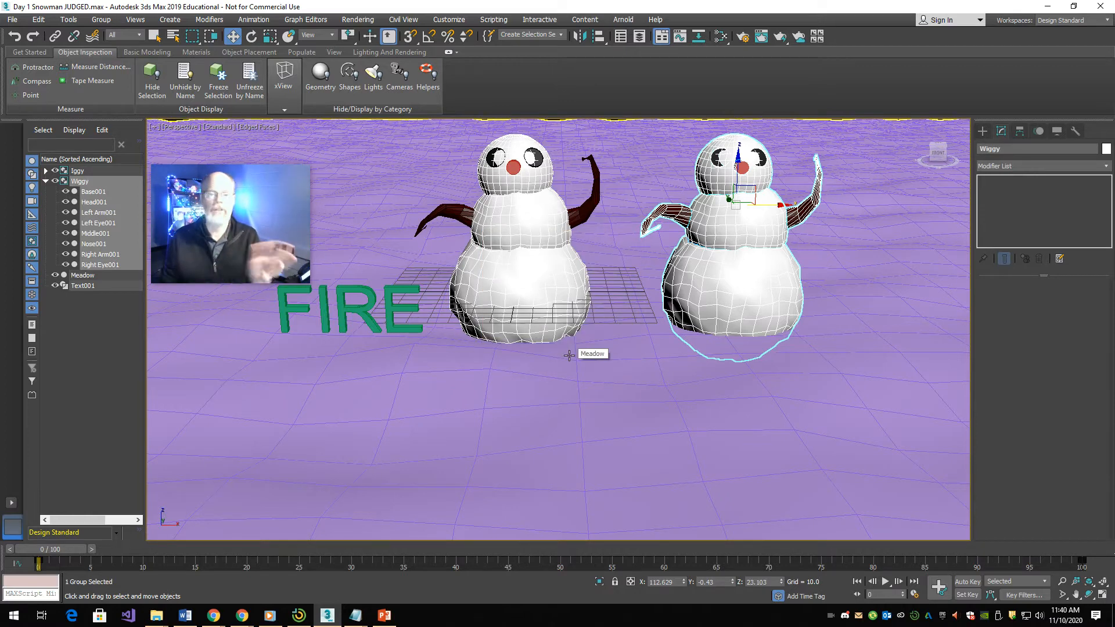
key("space")
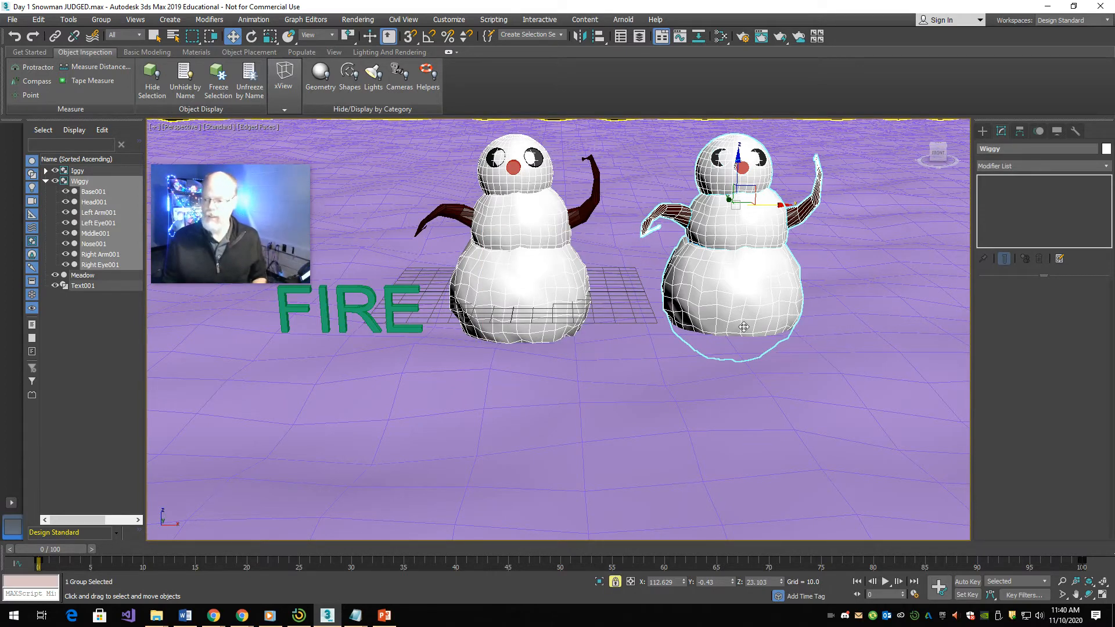
key("space")
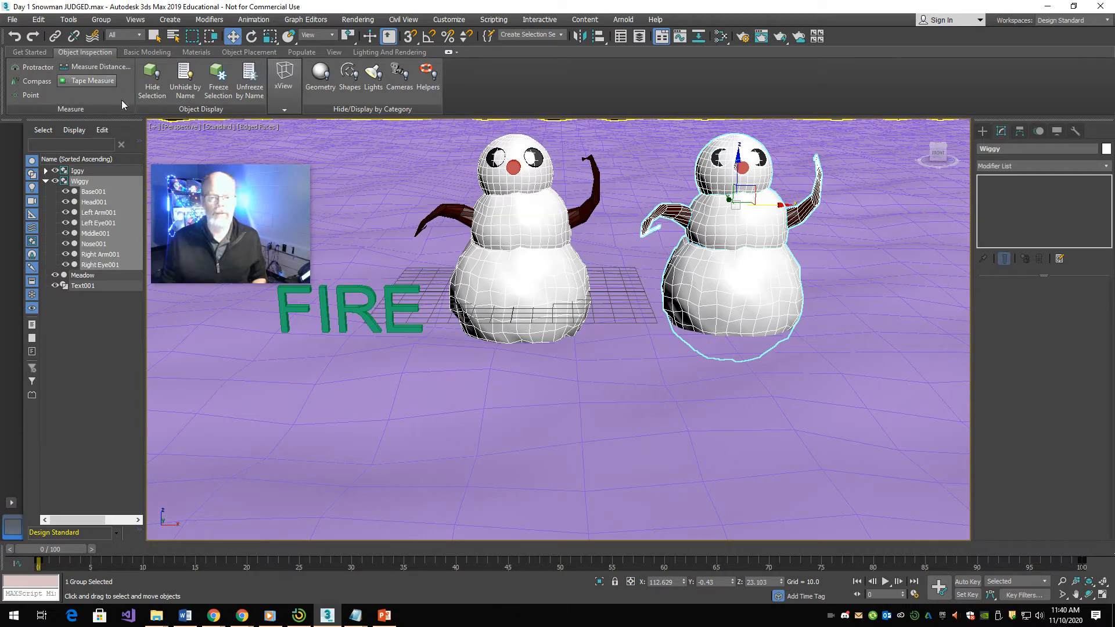
- Rotate Wiggy about 43 degrees around the vertical axis towards Iggy, tilting it about 10 degrees in X
left_click(251, 36)
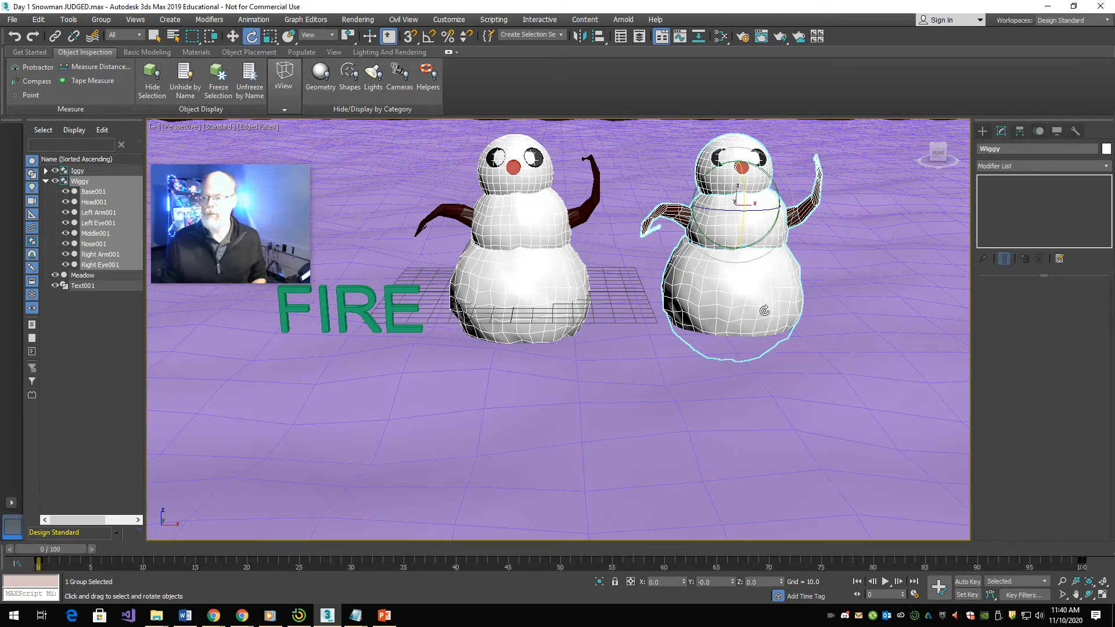
left_click_drag(762, 309, 717, 322)
left_click_drag(766, 213, 728, 250)
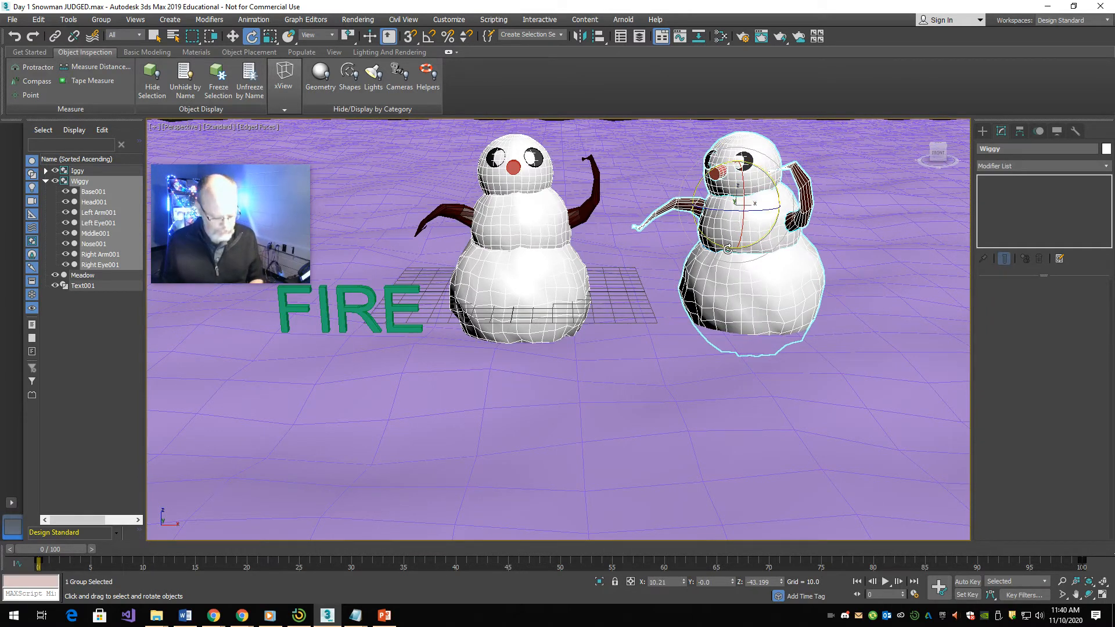
- Scale Wiggy down smaller than Iggy and move it forward to about X 78.8, Y -123.3, Z 32.9
key("r")
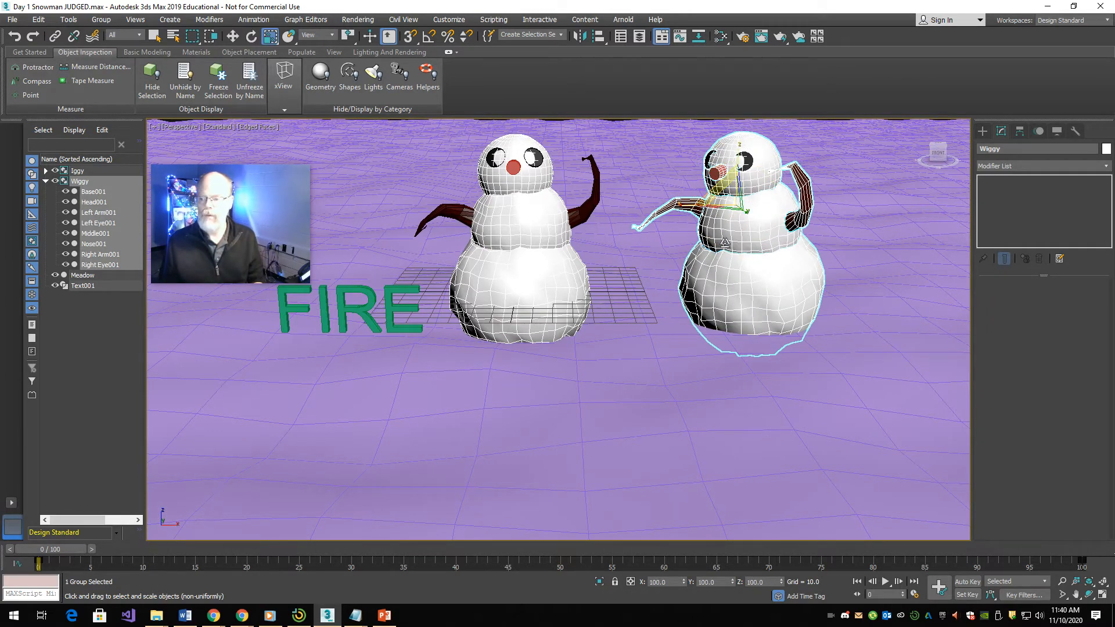
left_click_drag(739, 202, 725, 265)
key("w")
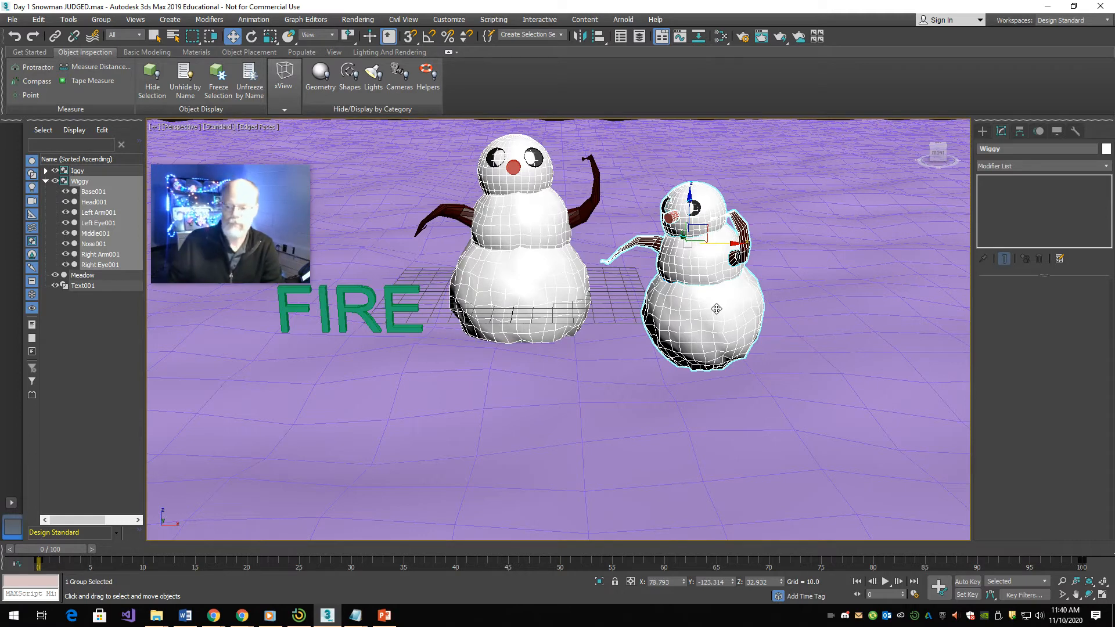
- Clone Iggy along X to about -138 as an instance named IggysEvilTwin
left_click(503, 239)
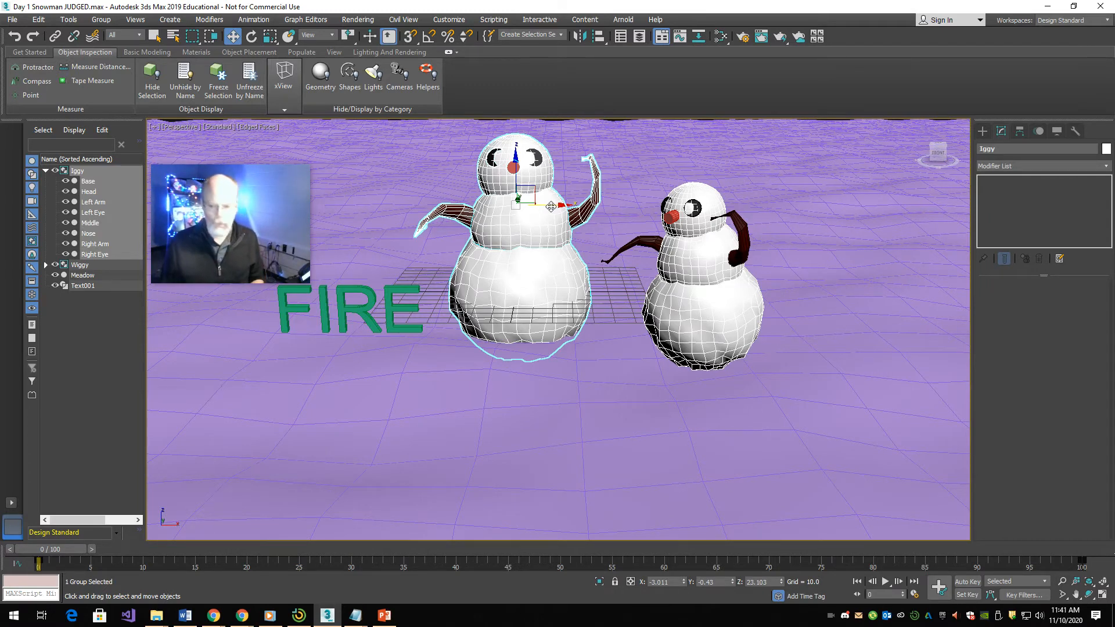
mouse_move(550, 207)
left_mouse_down("shift")
mouse_move(296, 215)
mouse_move(279, 268)
mouse_move(352, 414)
left_mouse_up("shift")
left_click(531, 283)
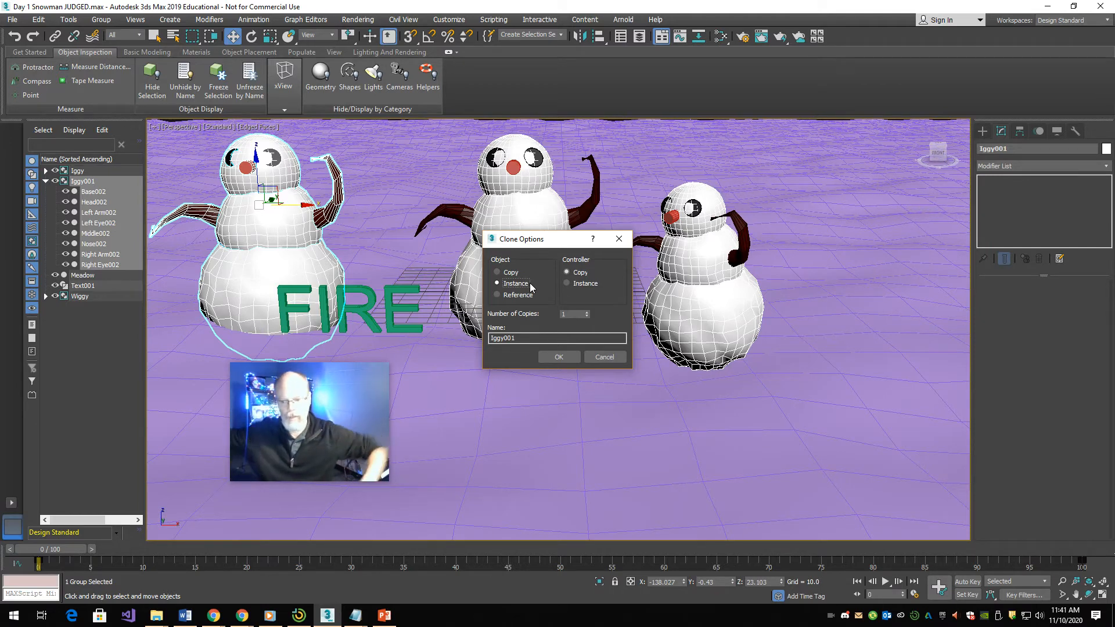
left_click(530, 338)
key("BackSpace")
key("BackSpace")
key("BackSpace")
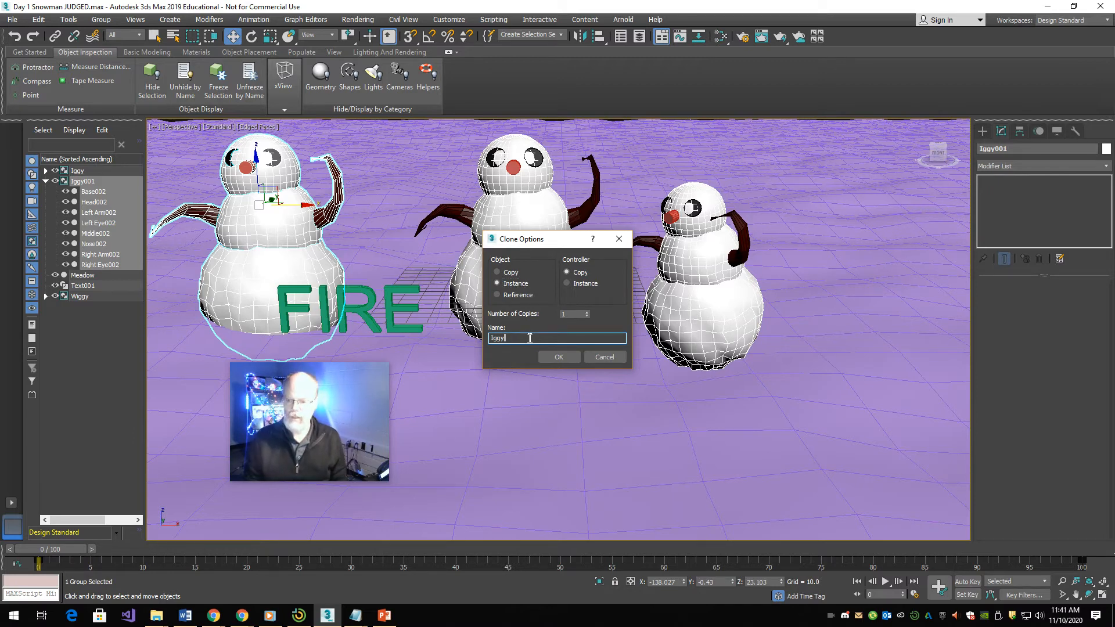
type("SEv")
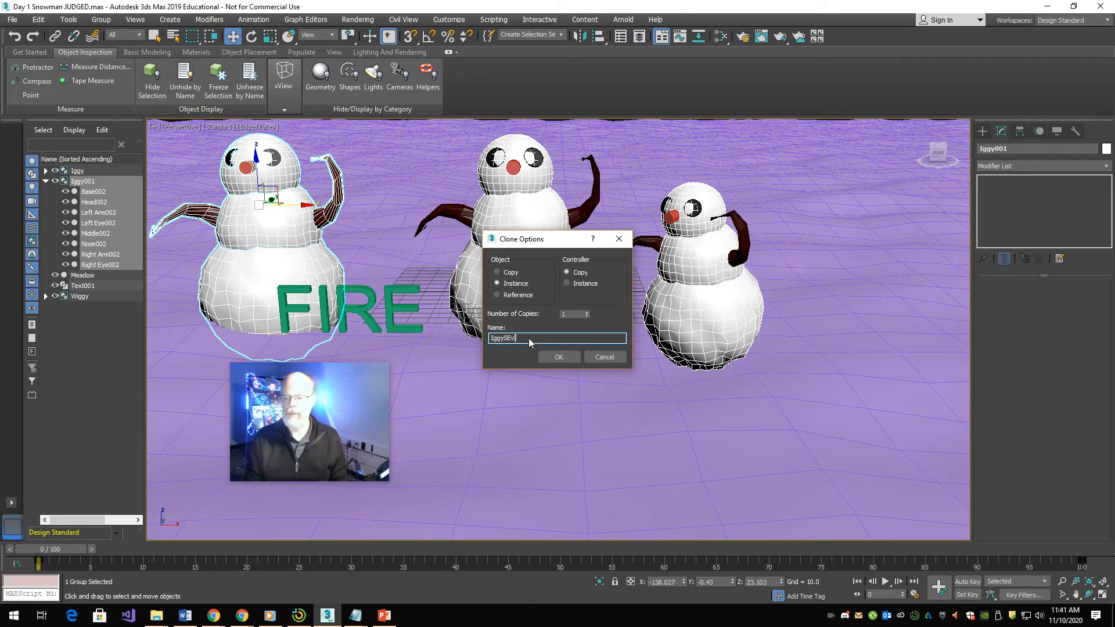
key("BackSpace")
key("BackSpace")
key("Return")
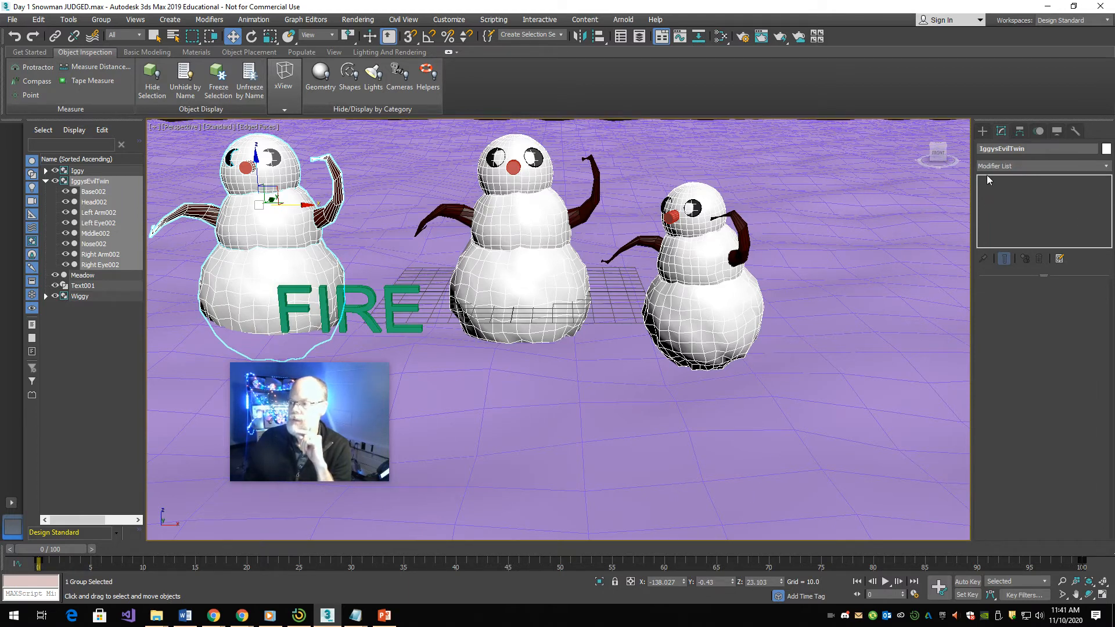
- Apply a Bend modifier to the IggysEvilTwin group
left_click(984, 134)
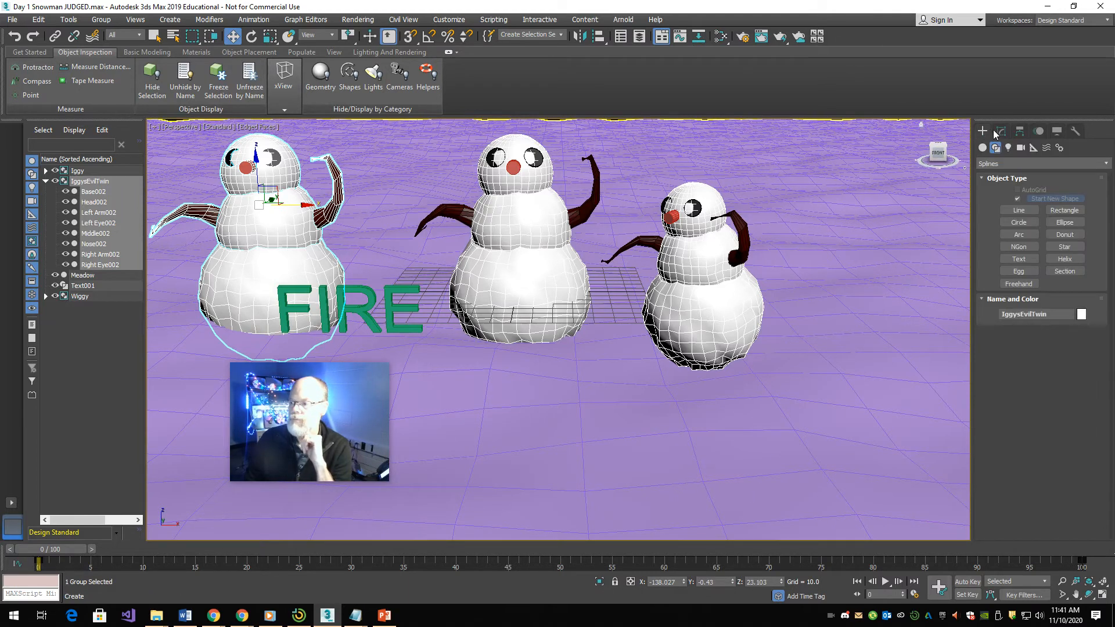
left_click(1003, 130)
left_click(1014, 165)
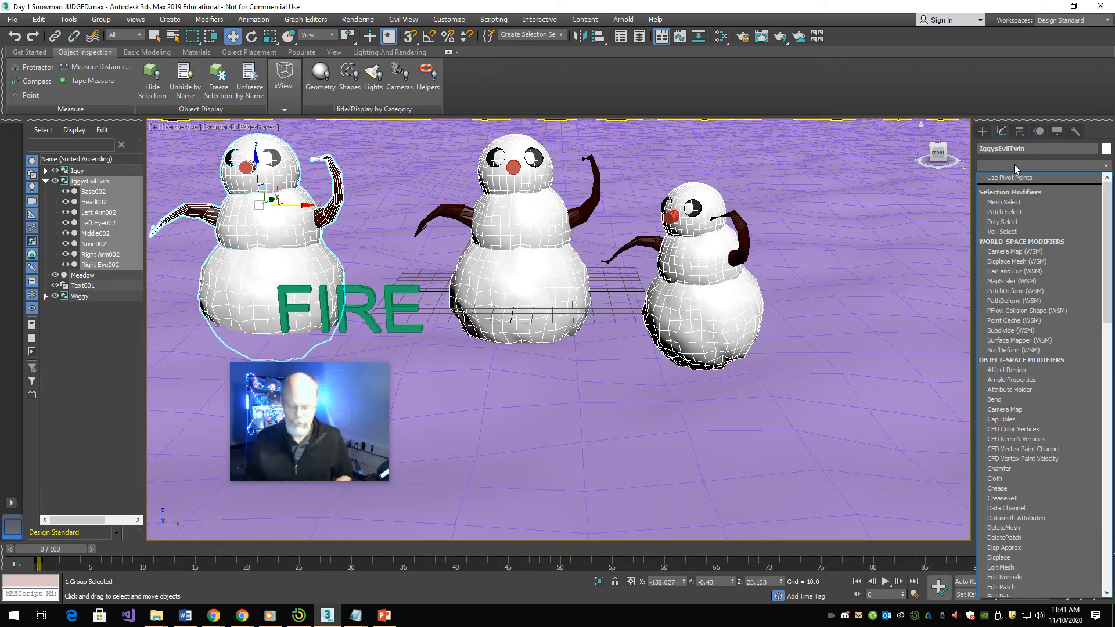
key("b")
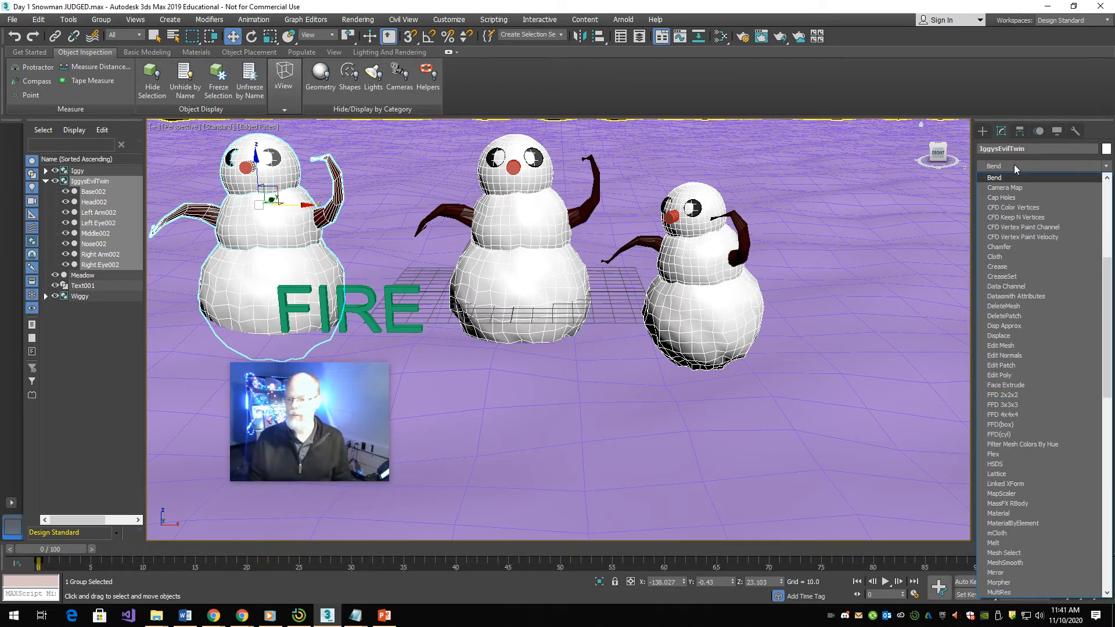
key("Return")
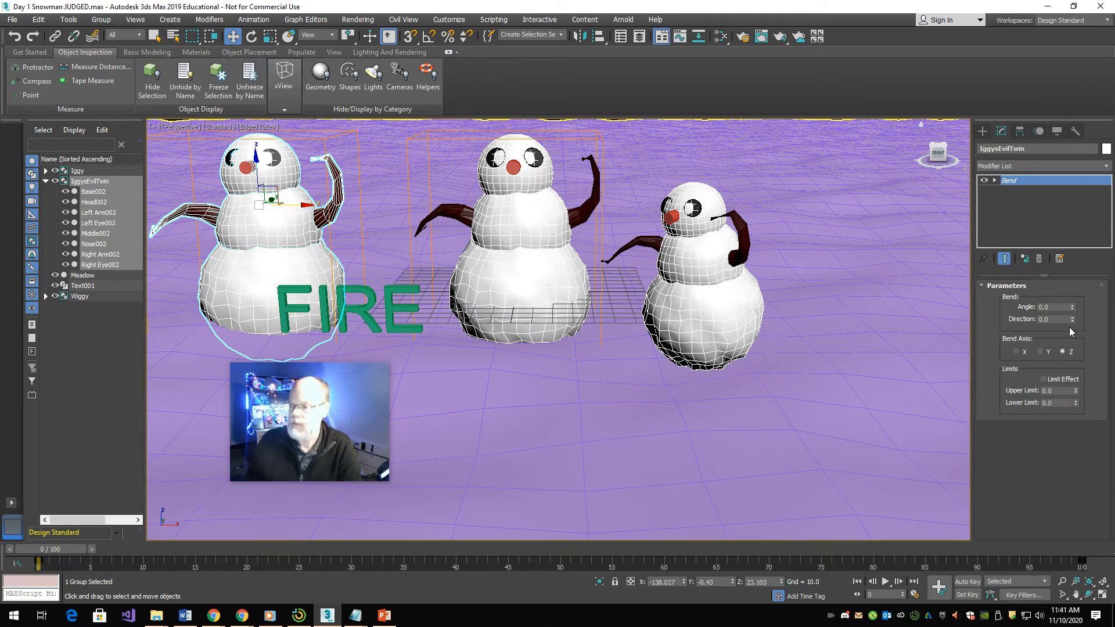
- Try strong positive and negative Bend angles on IggysEvilTwin, then set the angle to 10
left_click_drag(1075, 305, 1087, 93)
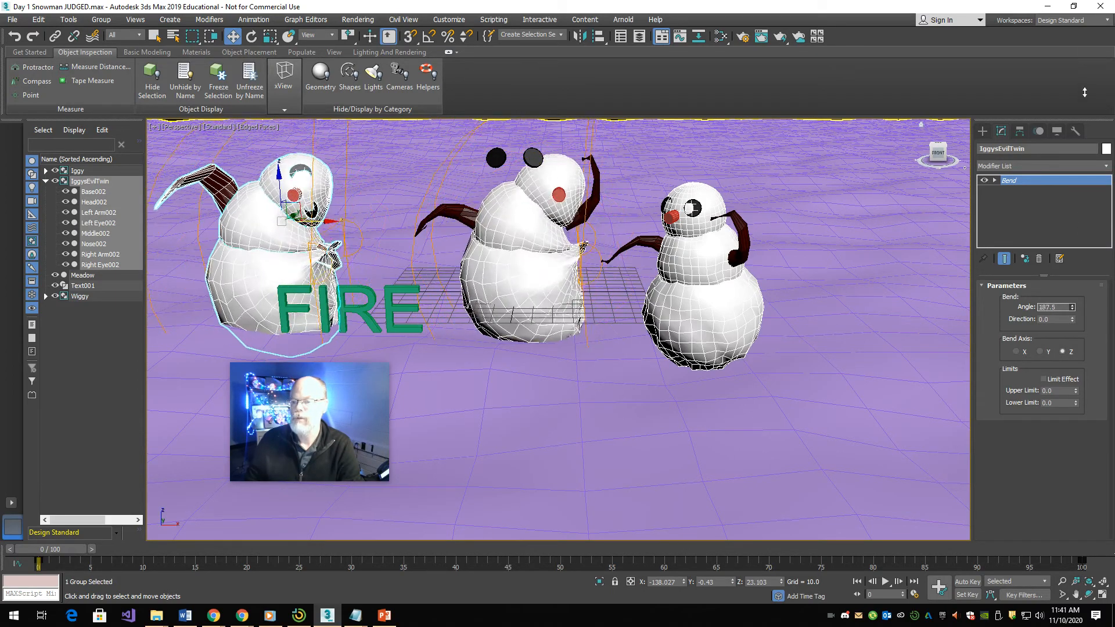
left_click_drag(999, 469, 955, 411)
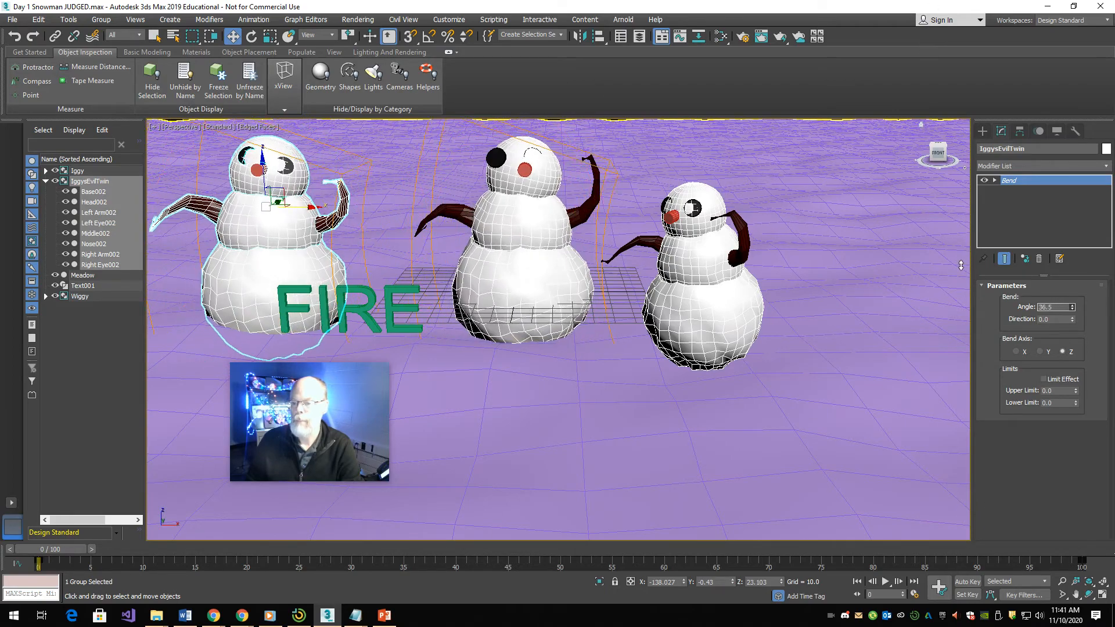
left_click_drag(947, 243, 935, 512)
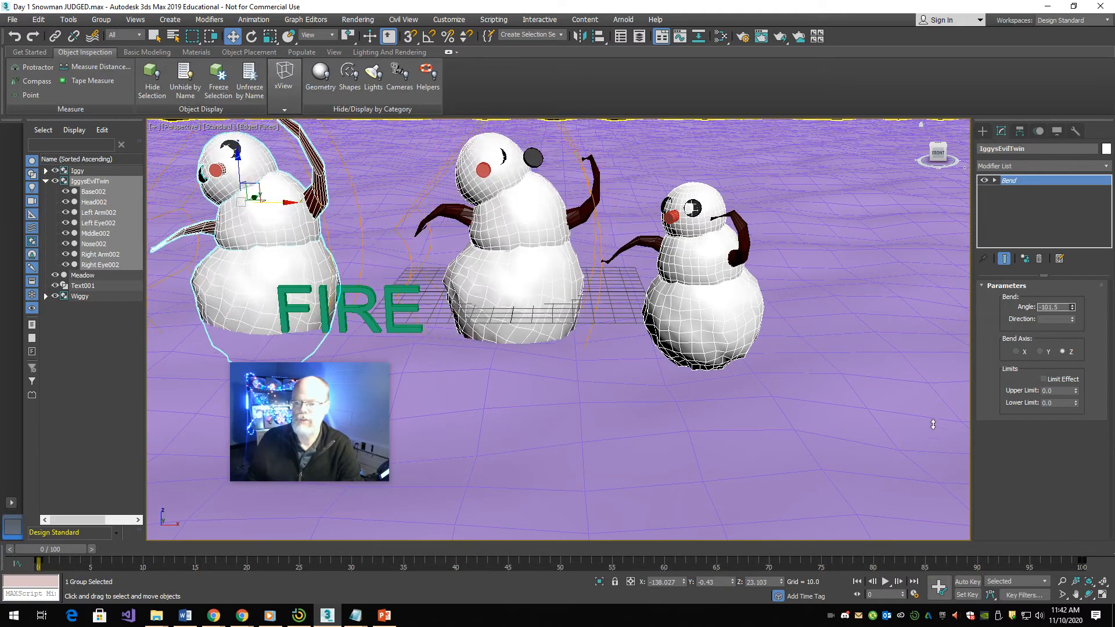
left_click_drag(933, 425, 962, 150)
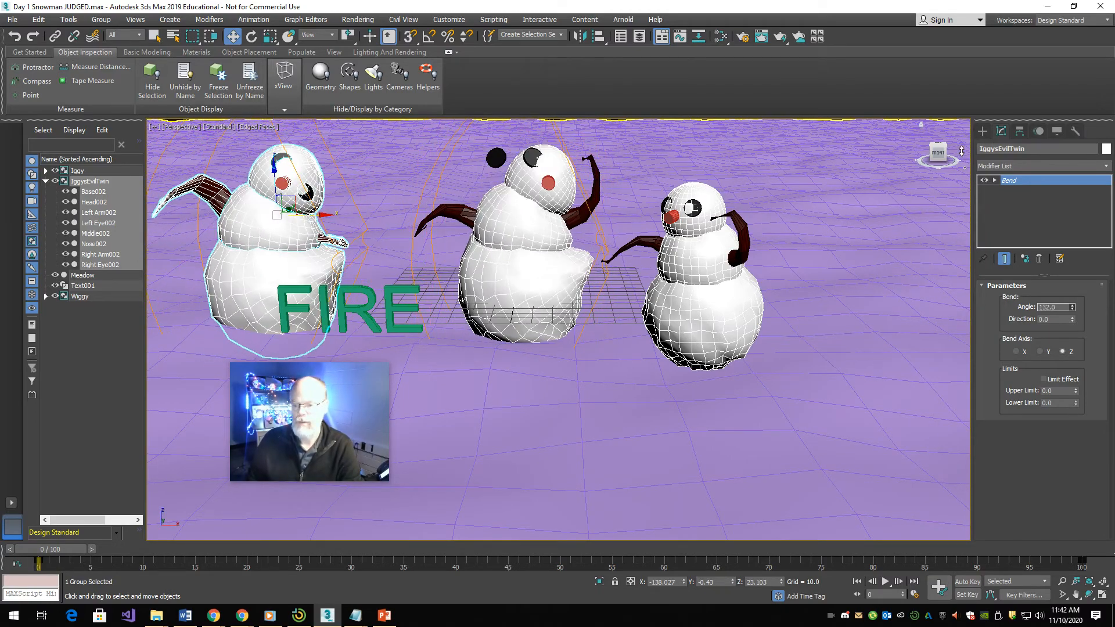
left_click_drag(928, 280, 918, 327)
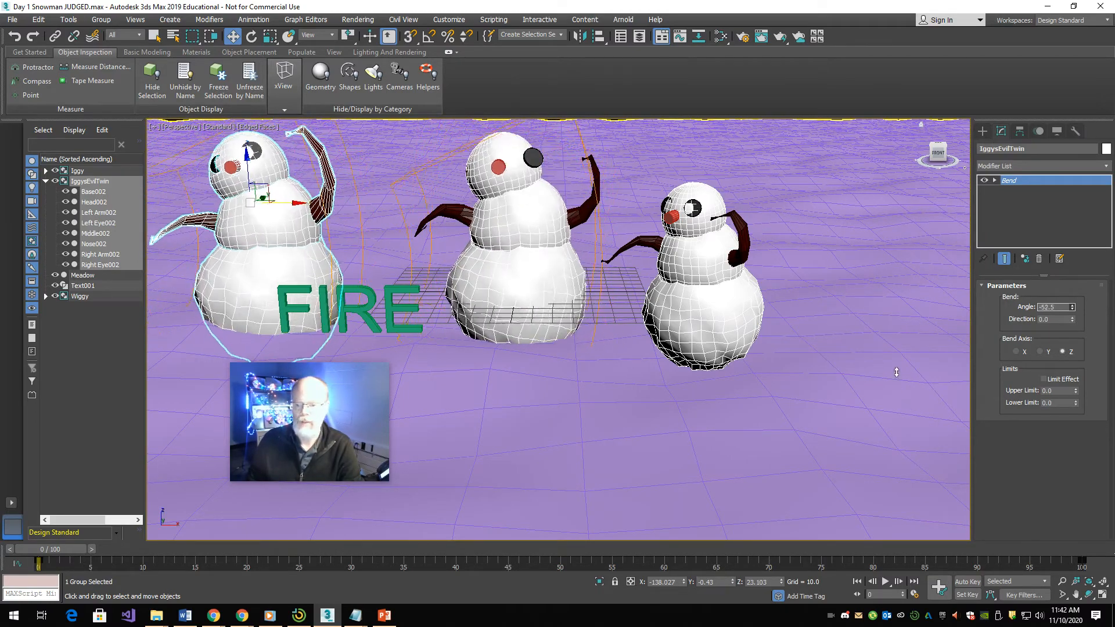
left_click_drag(897, 373, 895, 206)
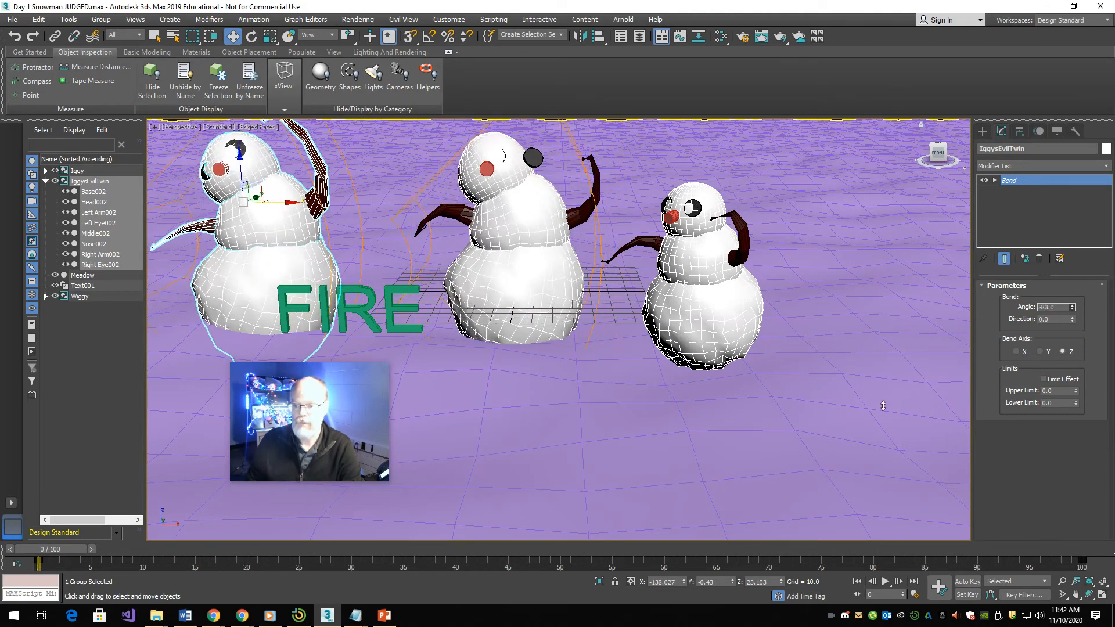
left_click_drag(883, 405, 890, 289)
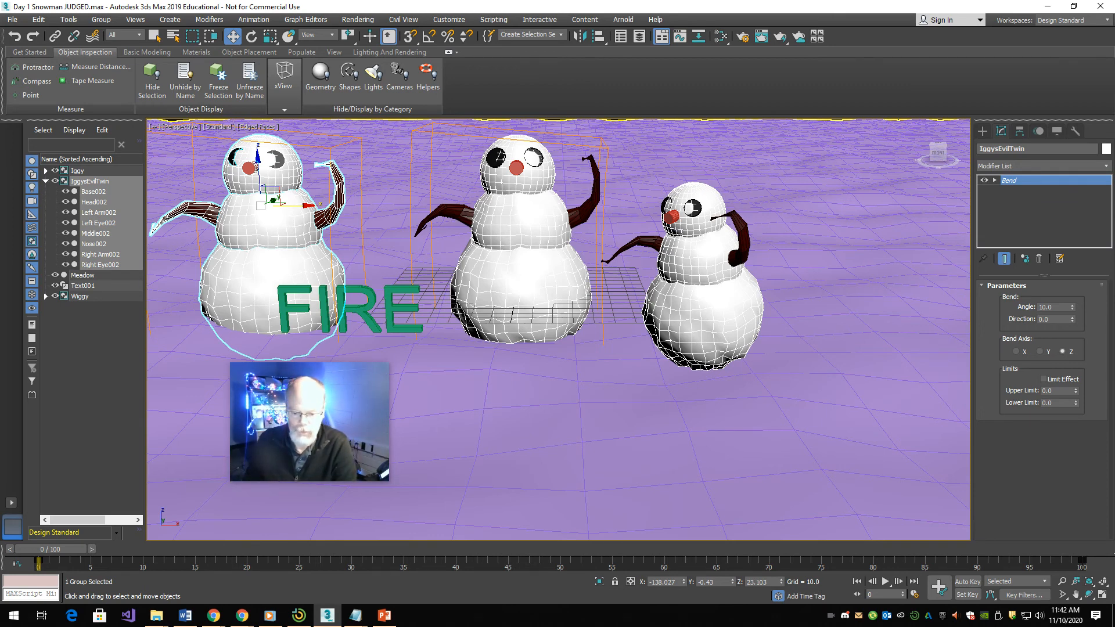
mouse_move(242, 615)
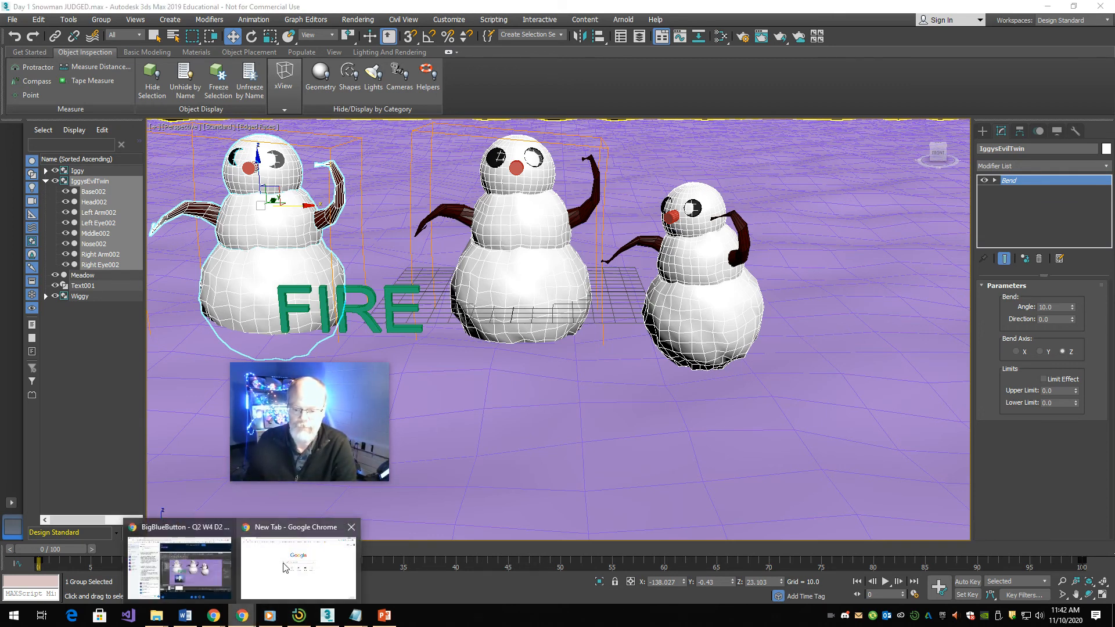
left_click(256, 549)
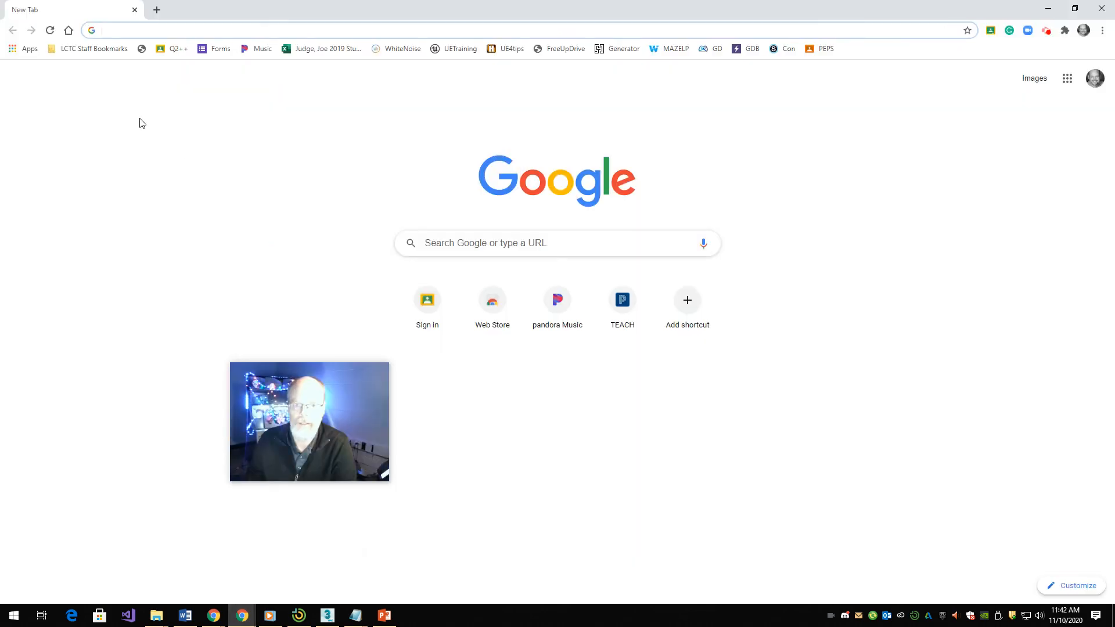
left_click(1102, 9)
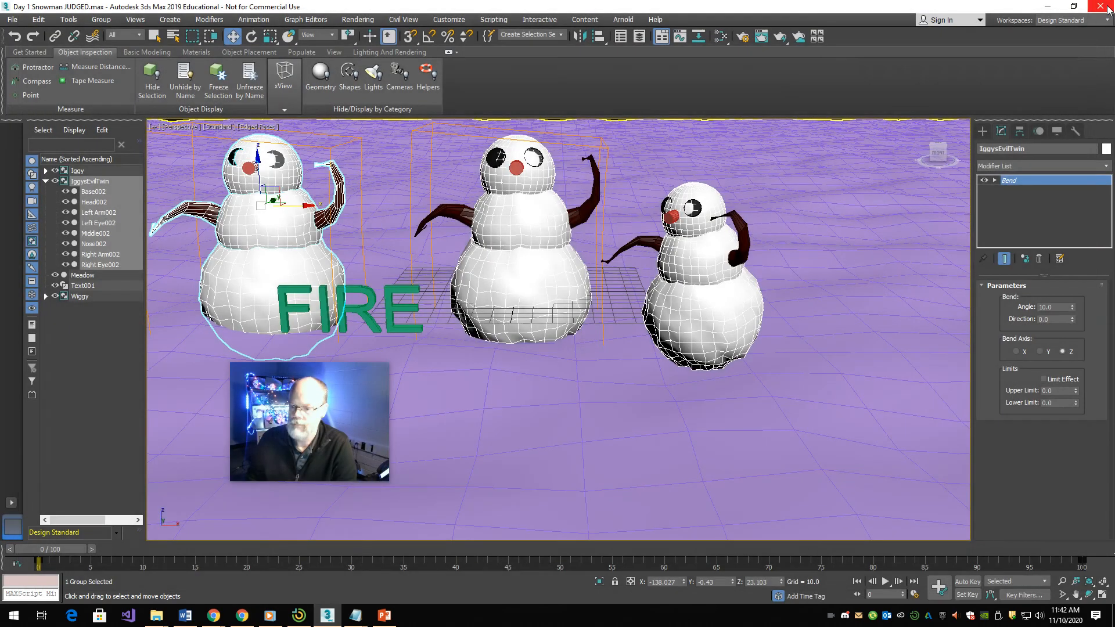
mouse_move(233, 623)
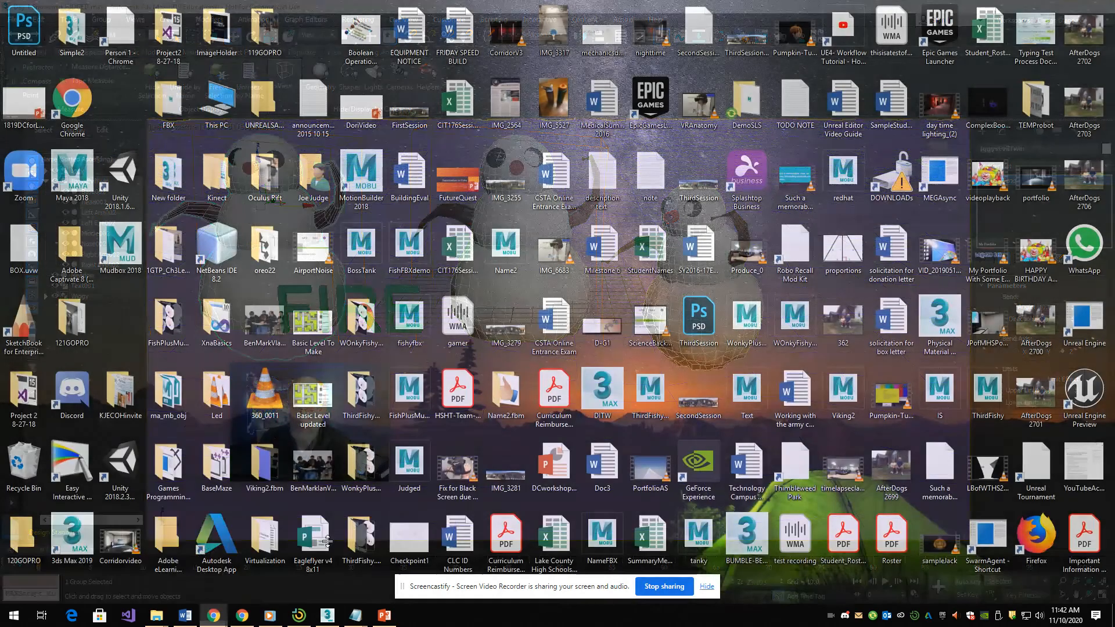
left_click(326, 546)
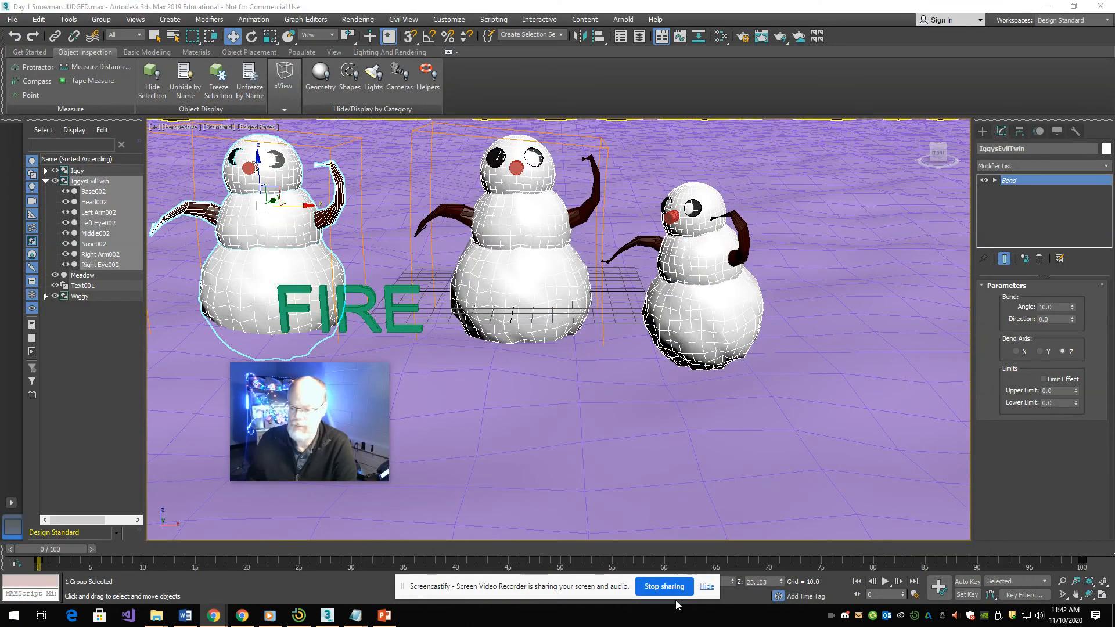